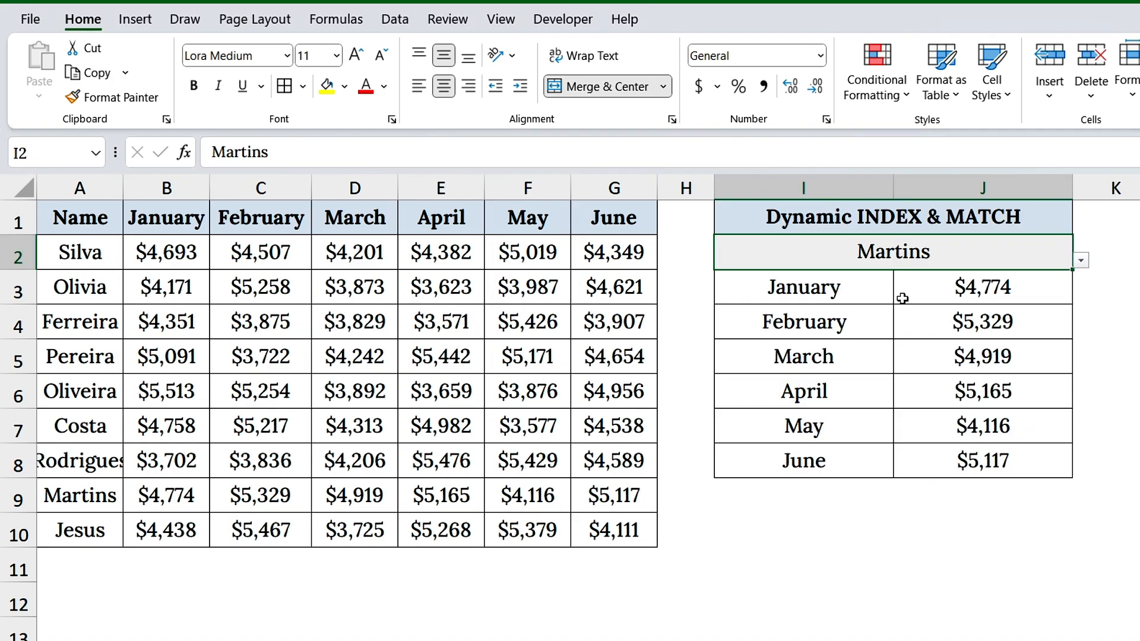
Choose different names in turn from the drop-down list in merged cell I2 of the Dynamic INDEX & MATCH table
{"action": "left_click", "coordinate": [1081, 260]}
{"action": "left_click", "coordinate": [890, 312]}
{"action": "left_click", "coordinate": [1081, 260]}
{"action": "left_click", "coordinate": [804, 295]}
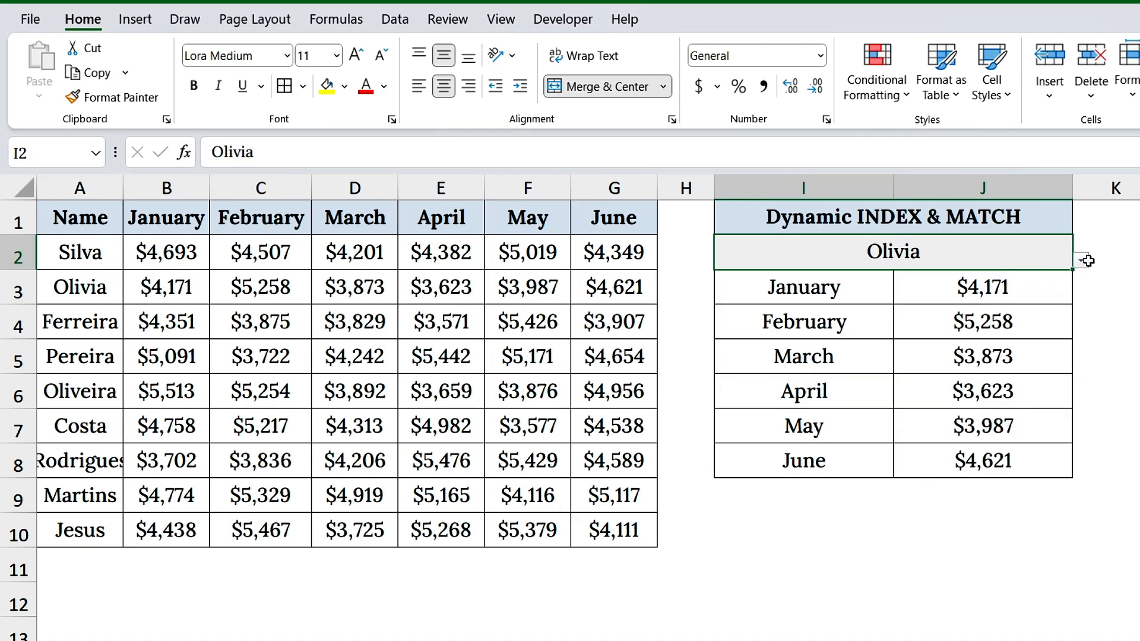
{"action": "left_click", "coordinate": [1081, 260]}
{"action": "left_click", "coordinate": [766, 409]}
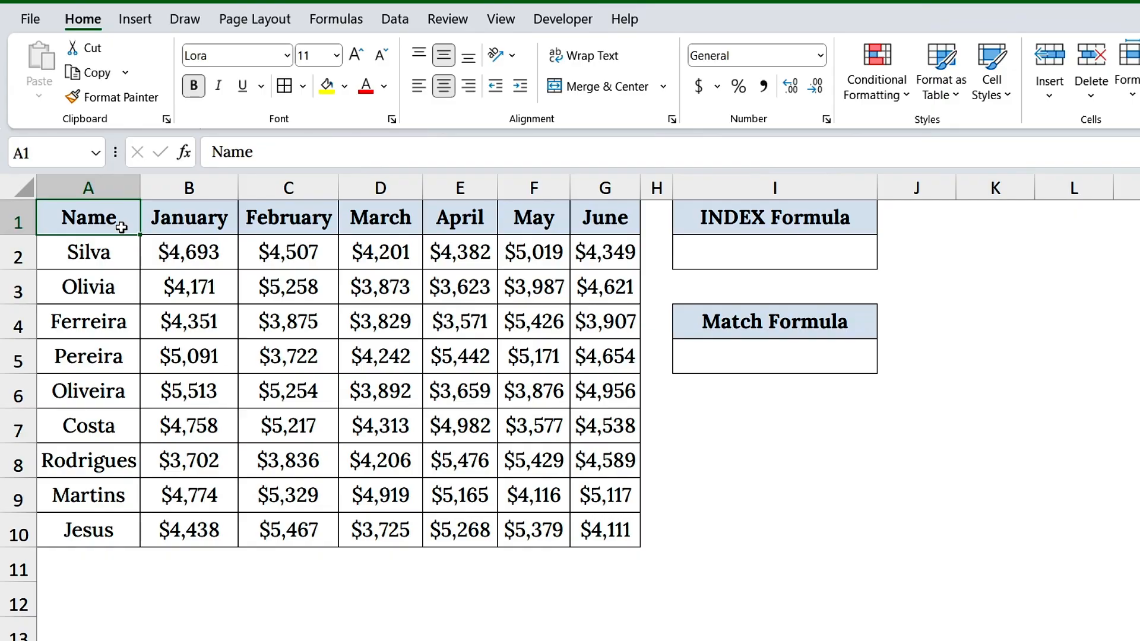
Enter the formula =INDEX(A1:G10, 3, 0) in cell I2 under INDEX Formula to return the table's whole third row
{"action": "left_click", "coordinate": [702, 221]}
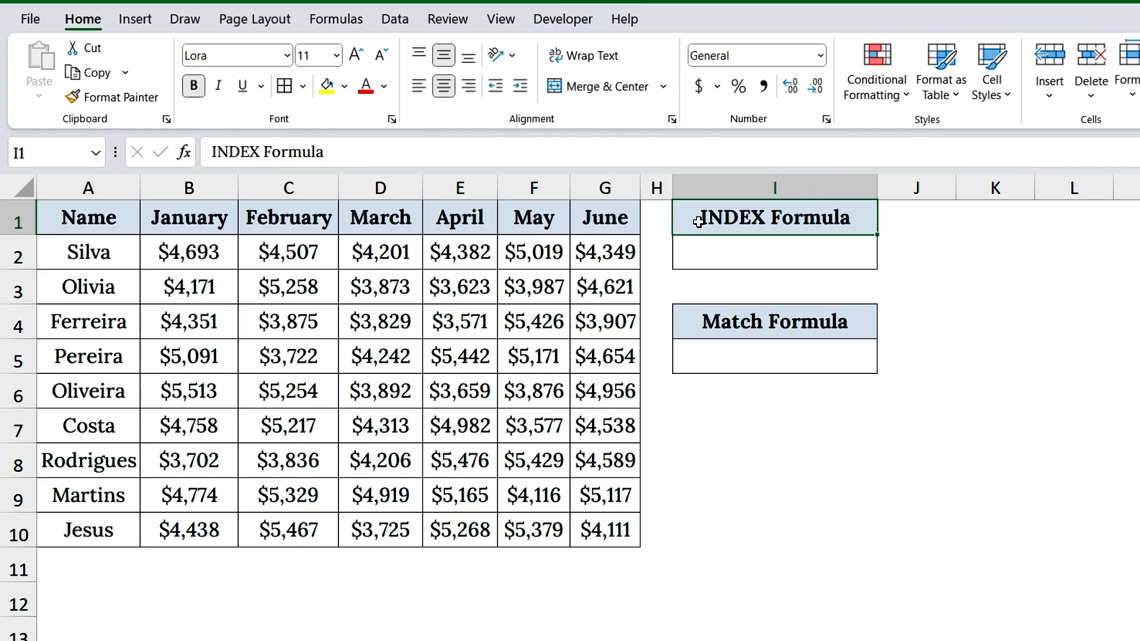
{"action": "left_click", "coordinate": [723, 244]}
{"action": "left_click", "coordinate": [445, 151]}
{"action": "type", "text": "=INDEX("}
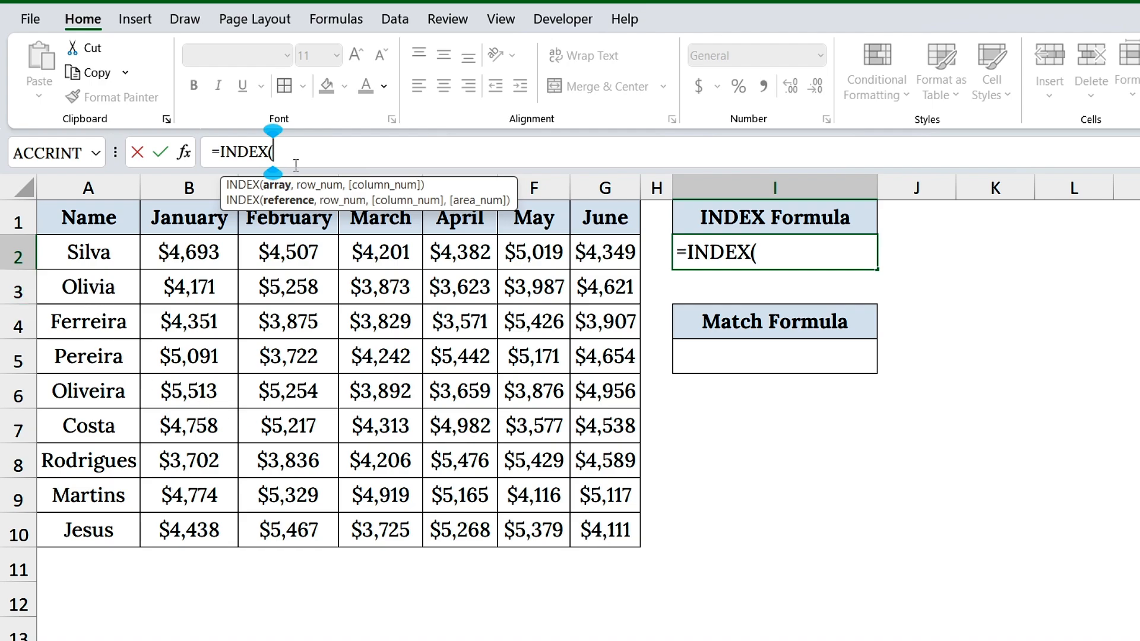
{"action": "left_click_drag", "start_coordinate": [103, 223], "coordinate": [597, 524]}
{"action": "type", "text": ", 3"}
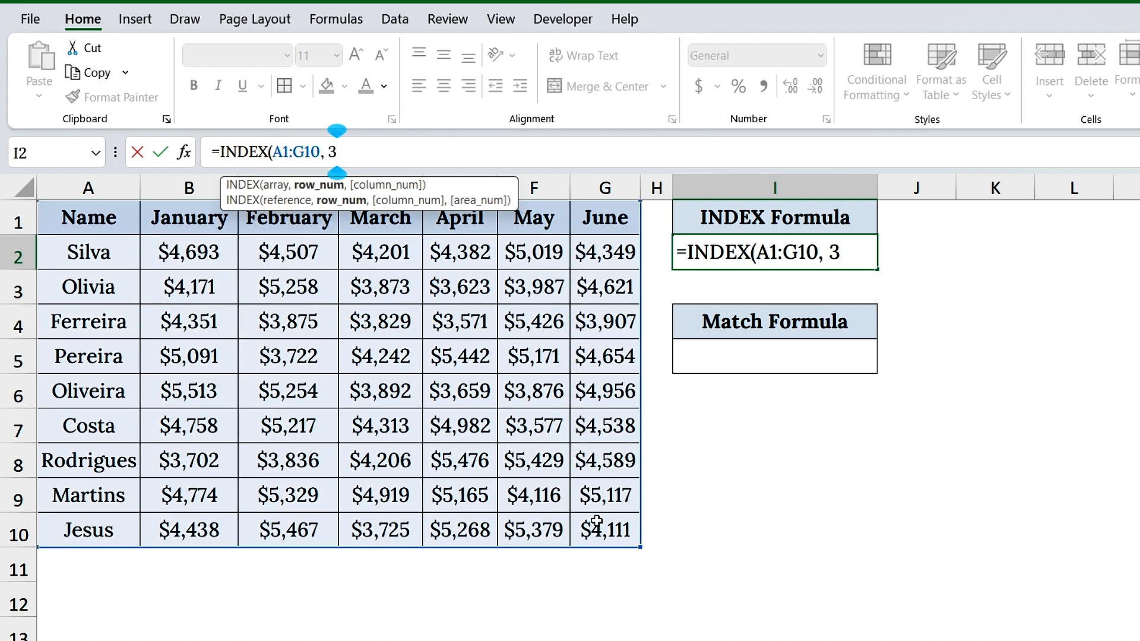
{"action": "type", "text": ", 0)"}
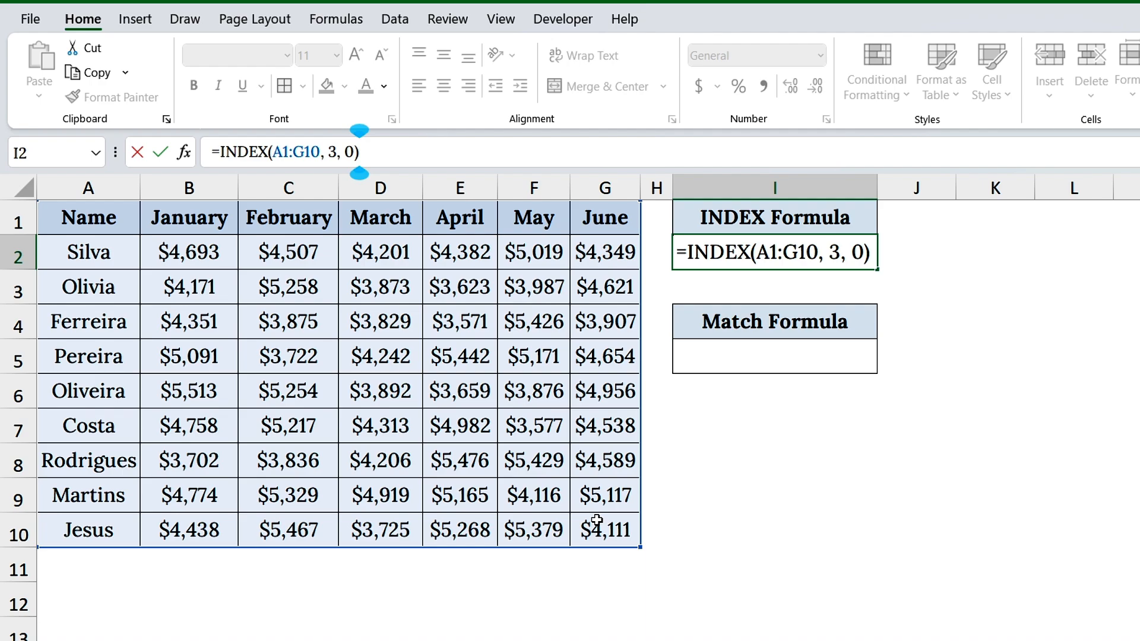
{"action": "left_click_drag", "start_coordinate": [361, 152], "coordinate": [211, 146]}
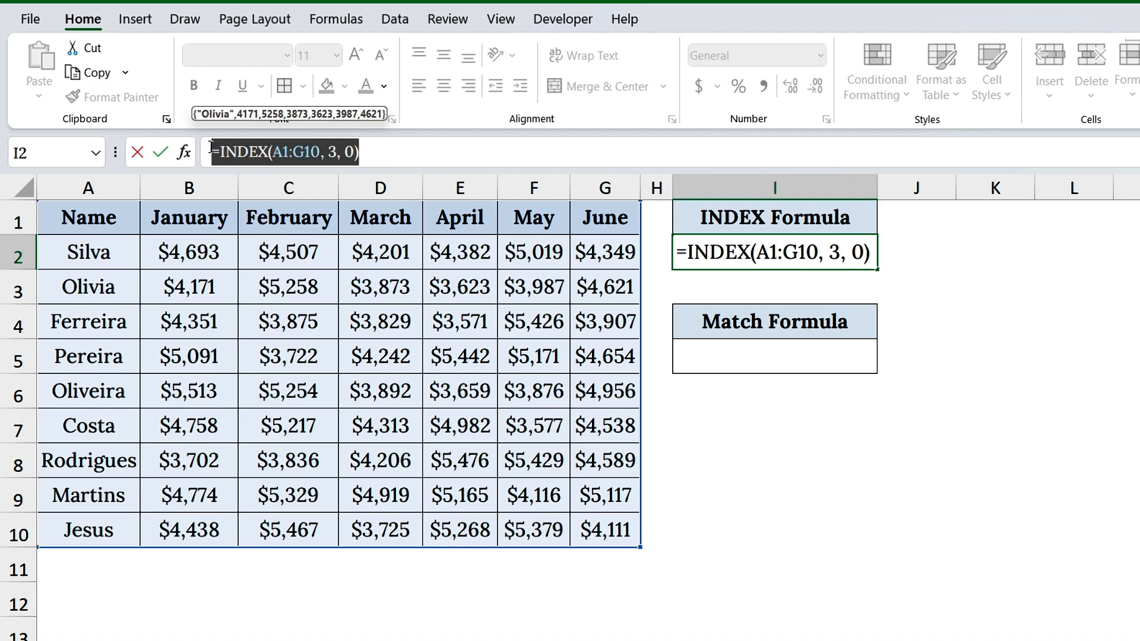
{"action": "left_click", "coordinate": [390, 154]}
{"action": "left_click_drag", "start_coordinate": [328, 152], "coordinate": [355, 152]}
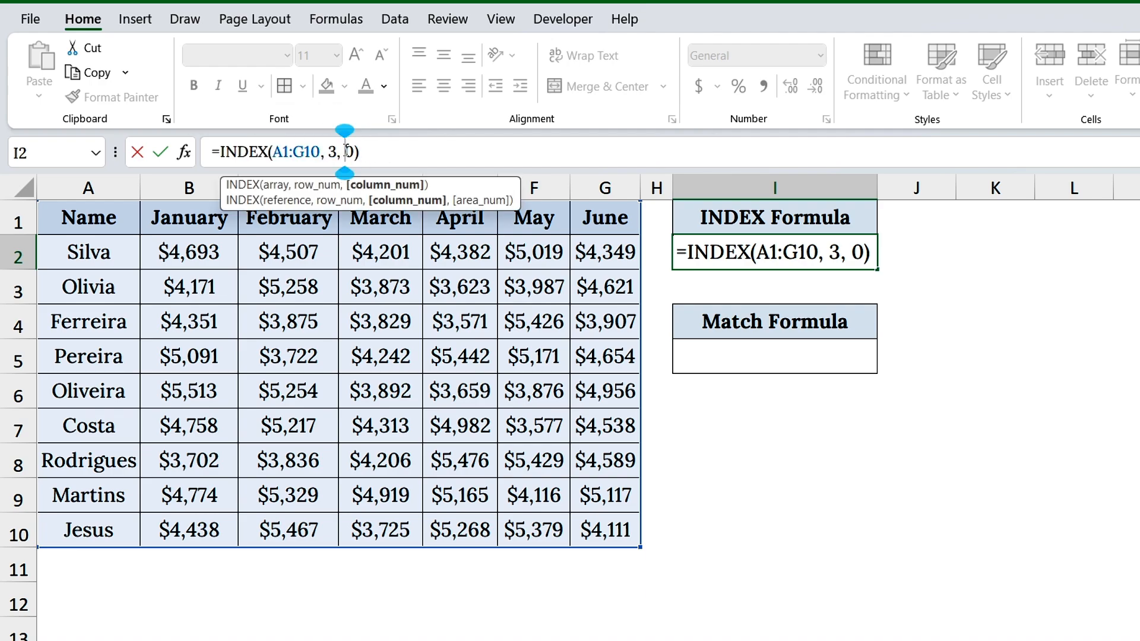
{"action": "left_click", "coordinate": [404, 152]}
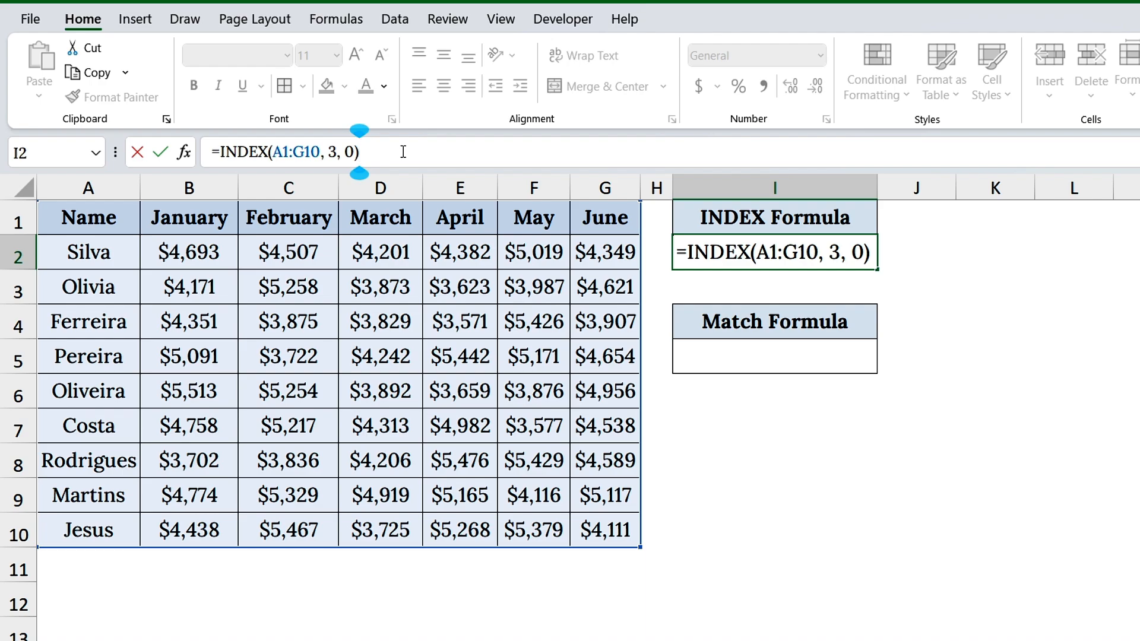
{"action": "key", "text": "Return"}
{"action": "left_click", "coordinate": [737, 247]}
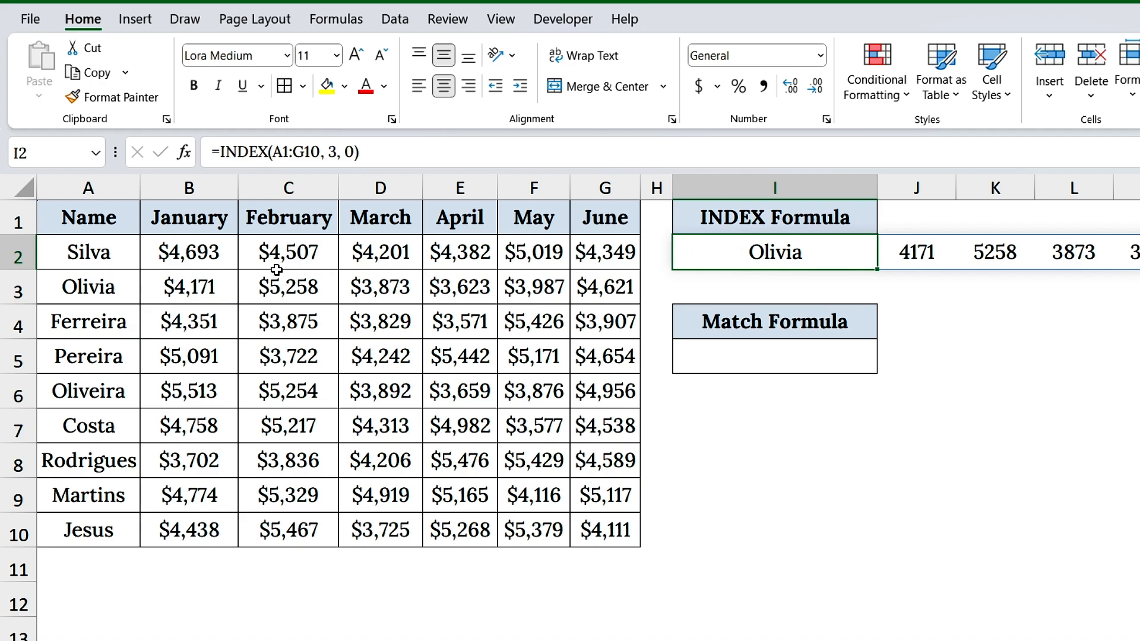
Change the column number of the INDEX formula in I2 to 2 so it returns only the third row's January value
{"action": "left_click", "coordinate": [228, 282]}
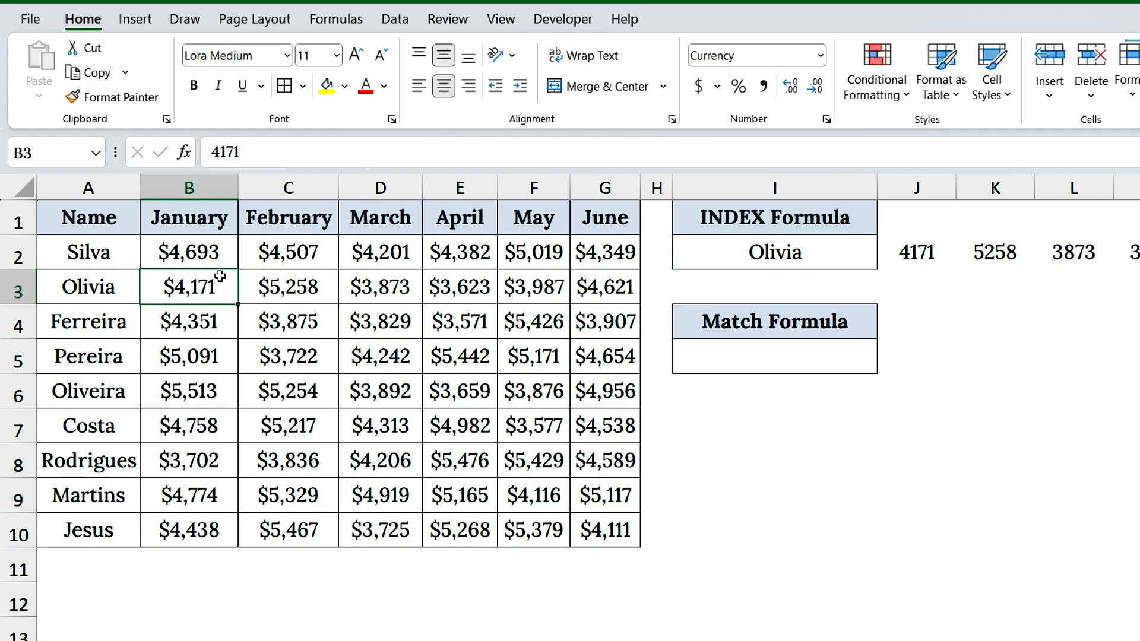
{"action": "left_click", "coordinate": [208, 189]}
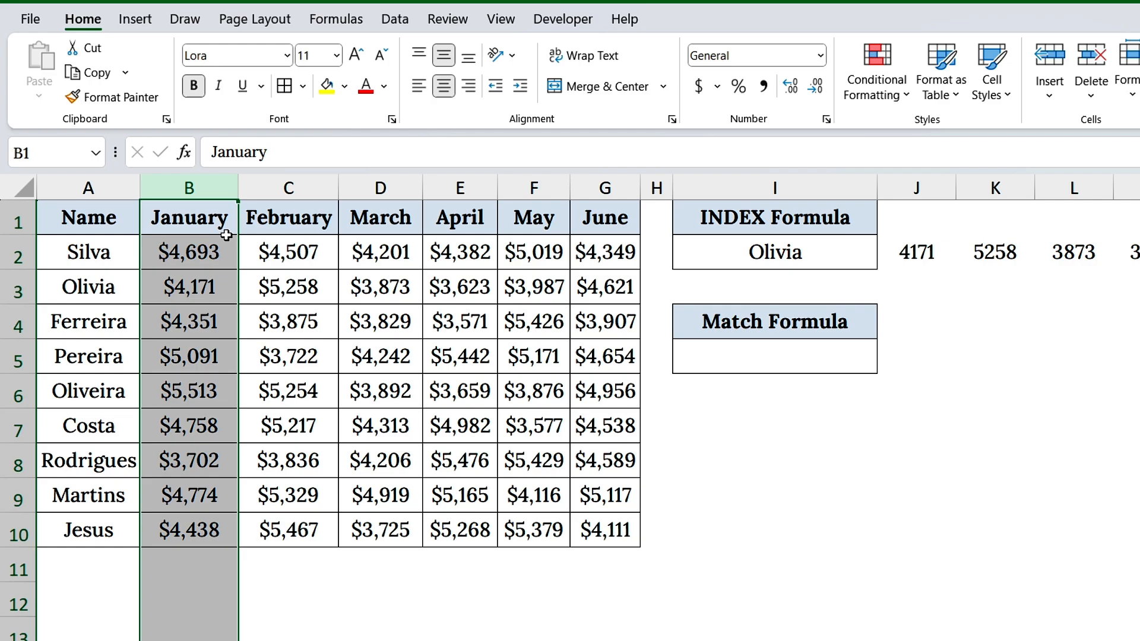
{"action": "left_click", "coordinate": [716, 255]}
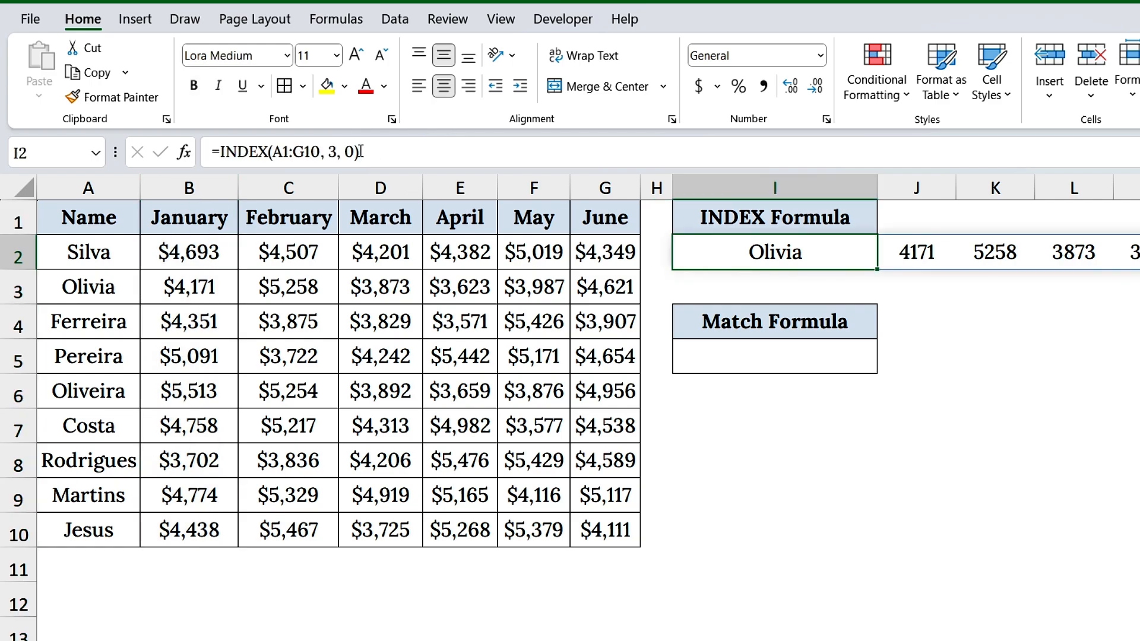
{"action": "left_click", "coordinate": [357, 152]}
{"action": "key", "text": "BackSpace"}
{"action": "type", "text": "2"}
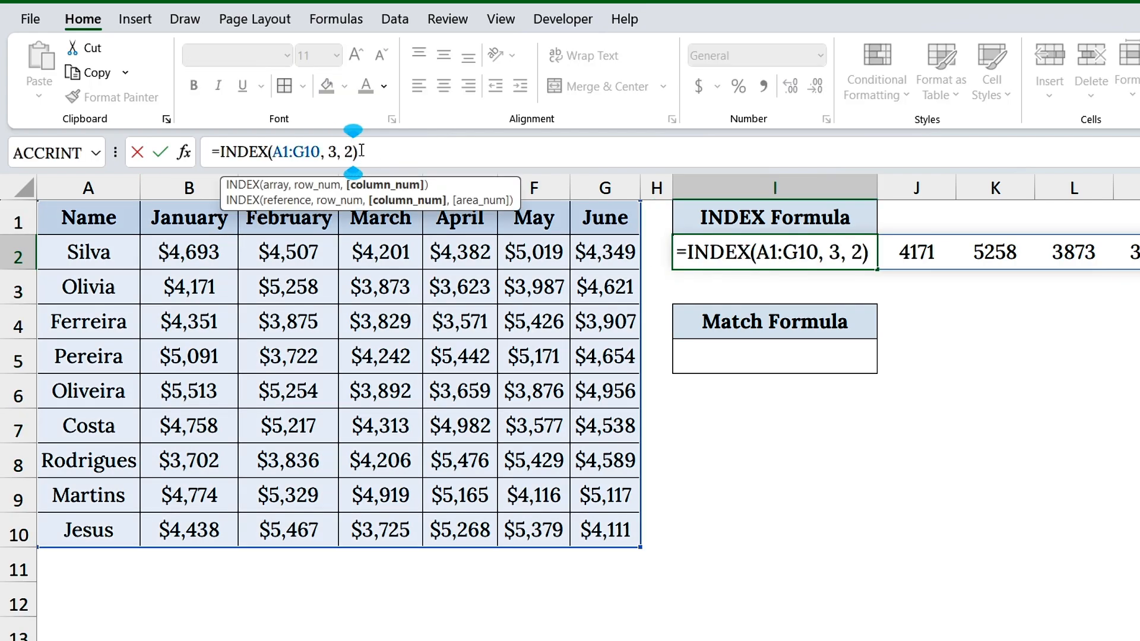
{"action": "left_click", "coordinate": [365, 152]}
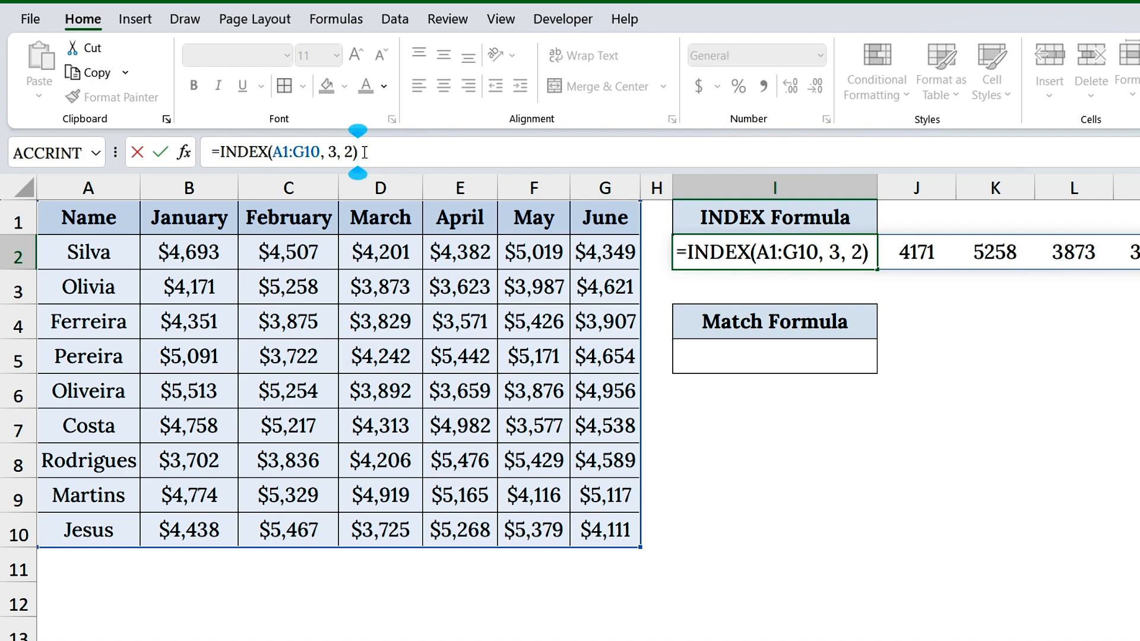
{"action": "key", "text": "Return"}
{"action": "left_click", "coordinate": [731, 255]}
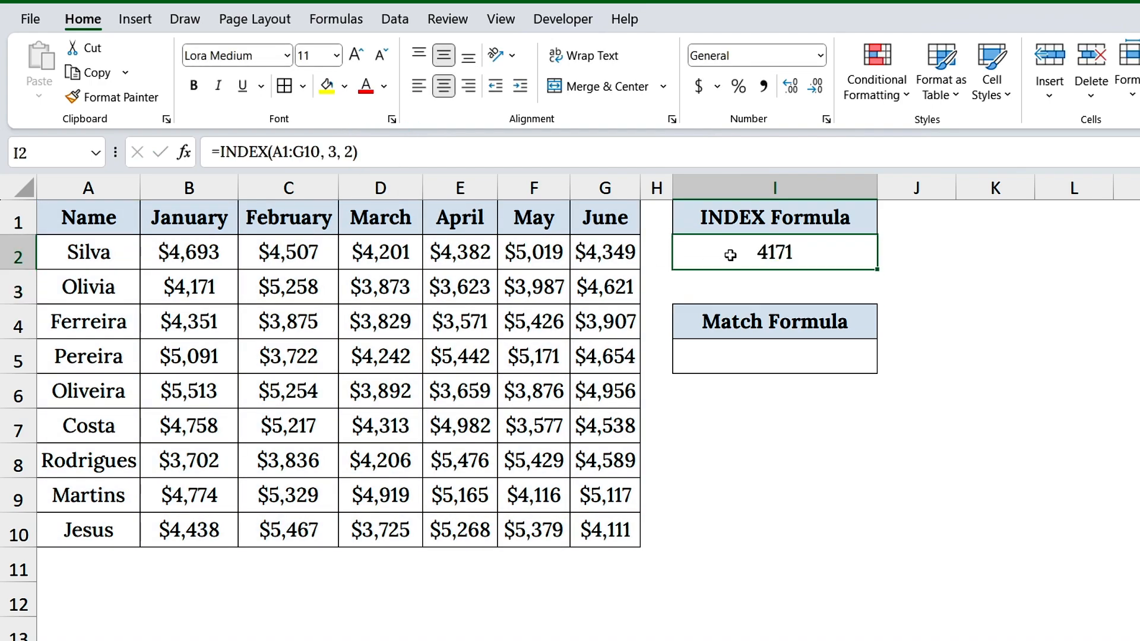
Copy the currency formatting from cell B3 to the INDEX result in cell I2 using Format Painter
{"action": "left_click", "coordinate": [211, 283]}
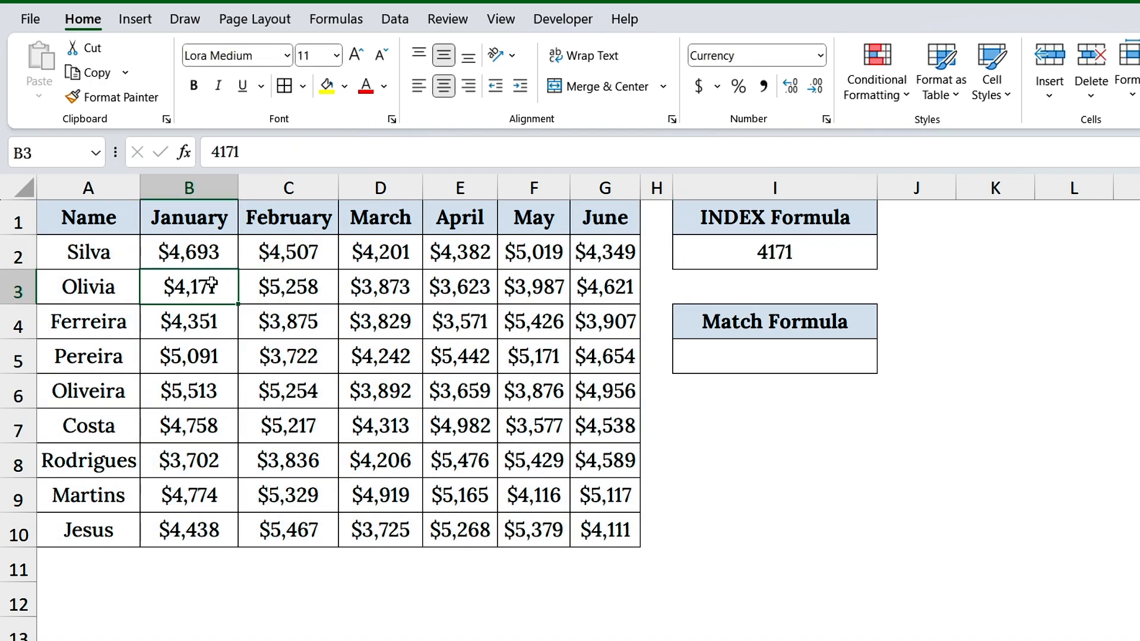
{"action": "left_click", "coordinate": [142, 99]}
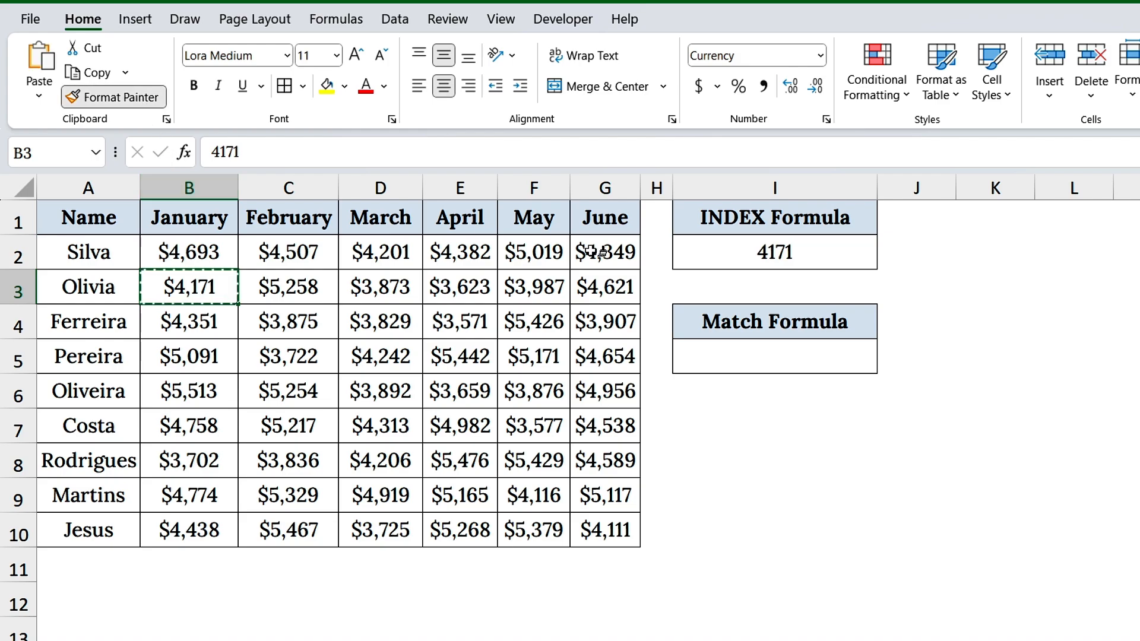
{"action": "left_click", "coordinate": [742, 260]}
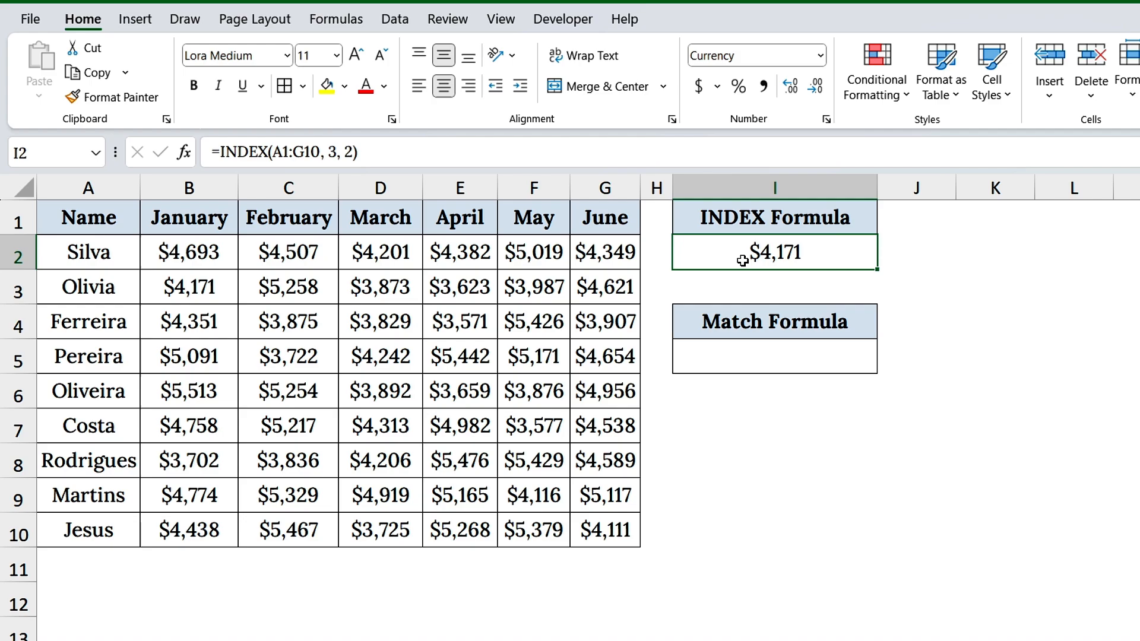
Begin a MATCH formula in cell I5 under Match Formula, with the name from A3 as quoted text for the lookup value
{"action": "left_click", "coordinate": [693, 324]}
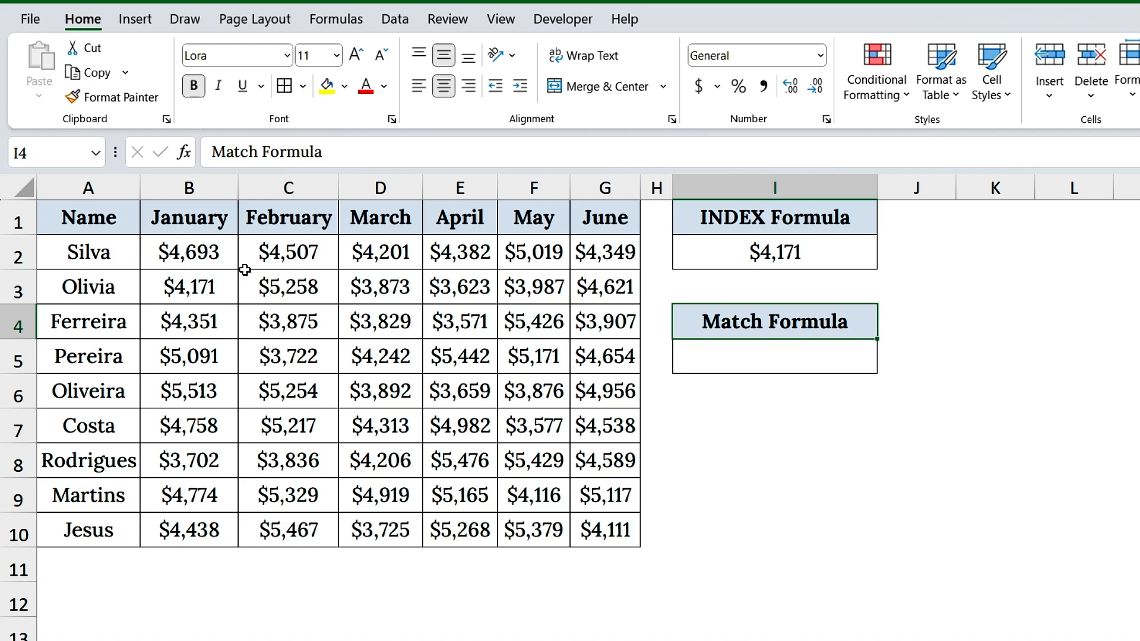
{"action": "left_click", "coordinate": [93, 287]}
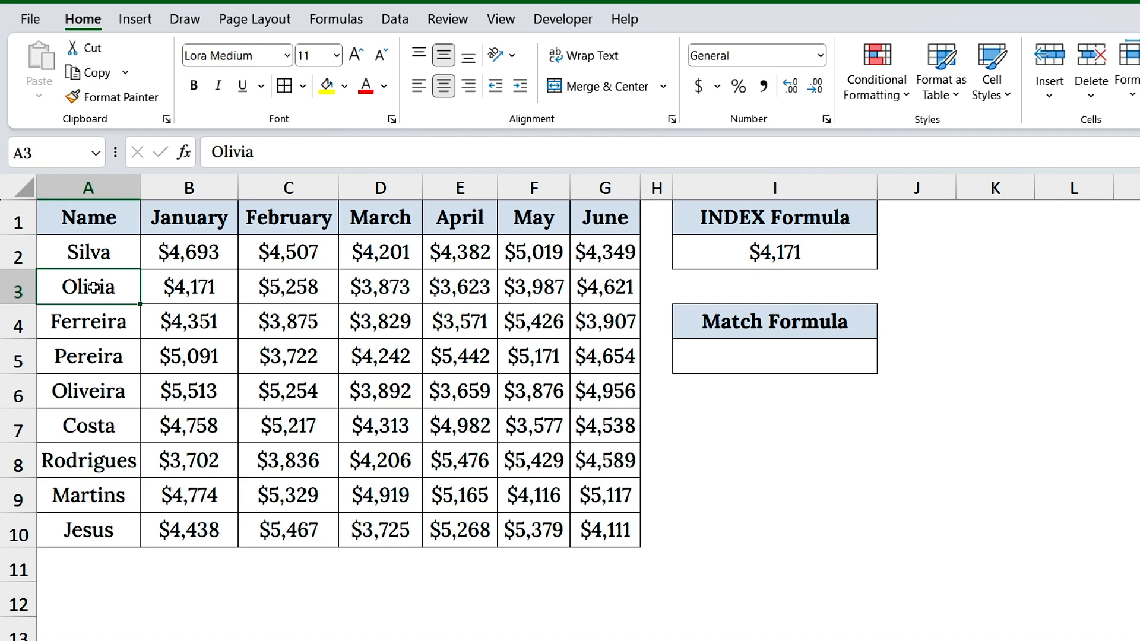
{"action": "left_click", "coordinate": [105, 189]}
{"action": "left_click", "coordinate": [689, 358]}
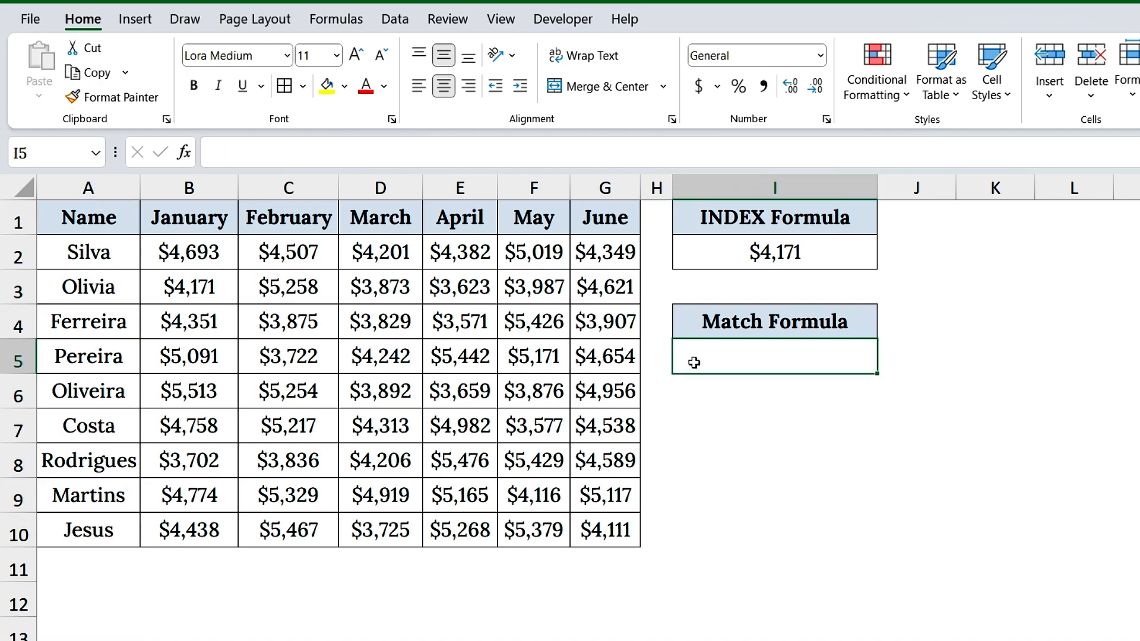
{"action": "left_click", "coordinate": [404, 161]}
{"action": "type", "text": "=MATCH"}
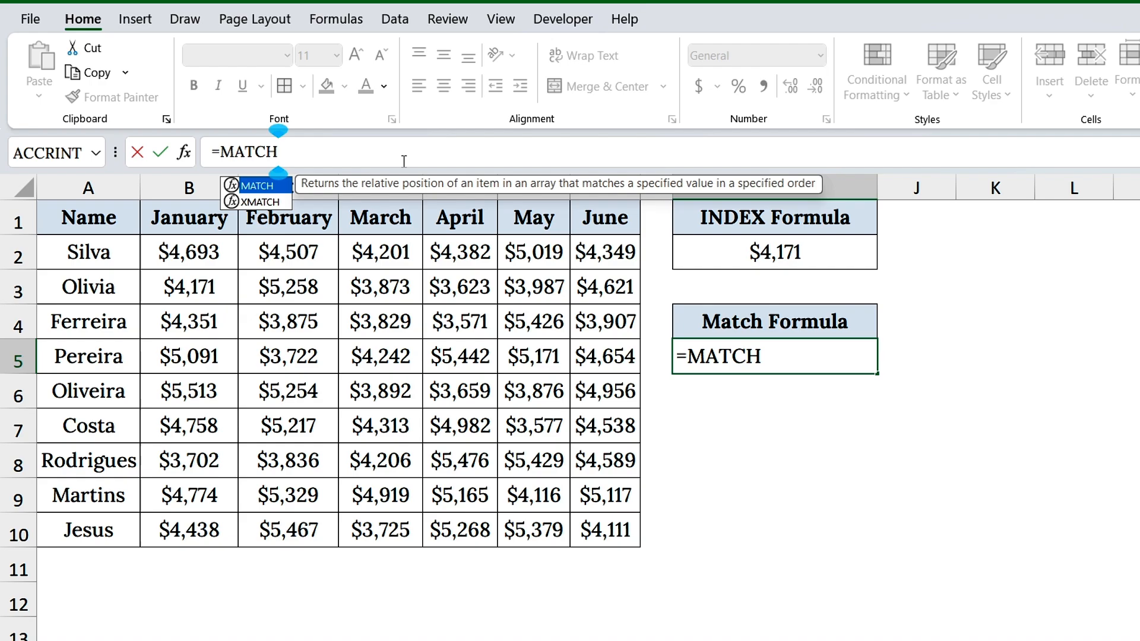
{"action": "type", "text": "(\""}
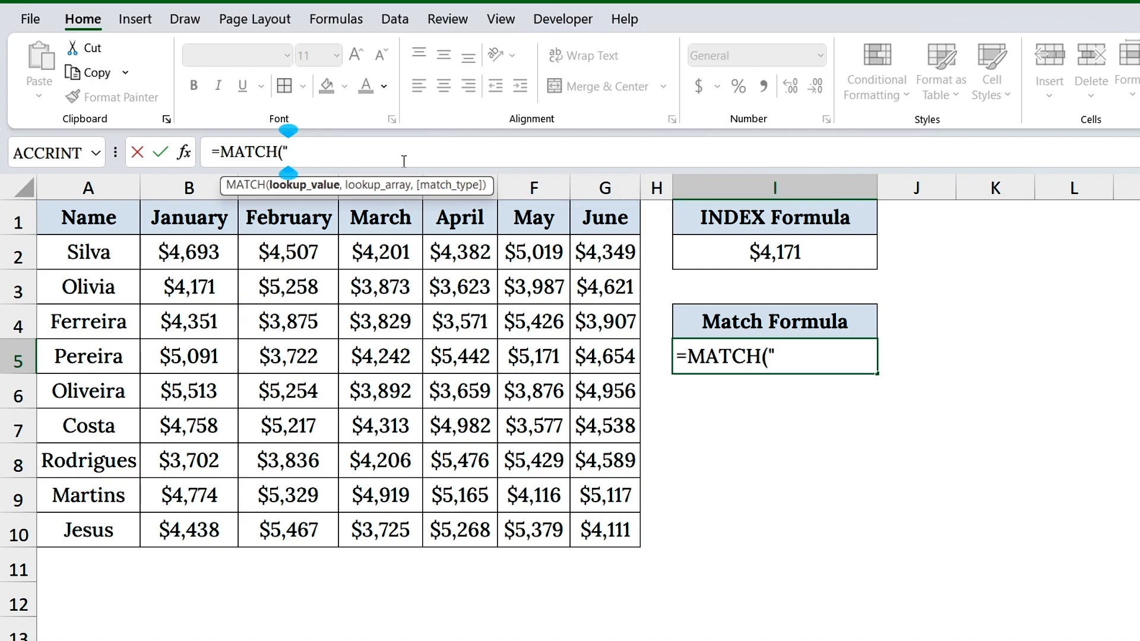
{"action": "type", "text": "Olivia\","}
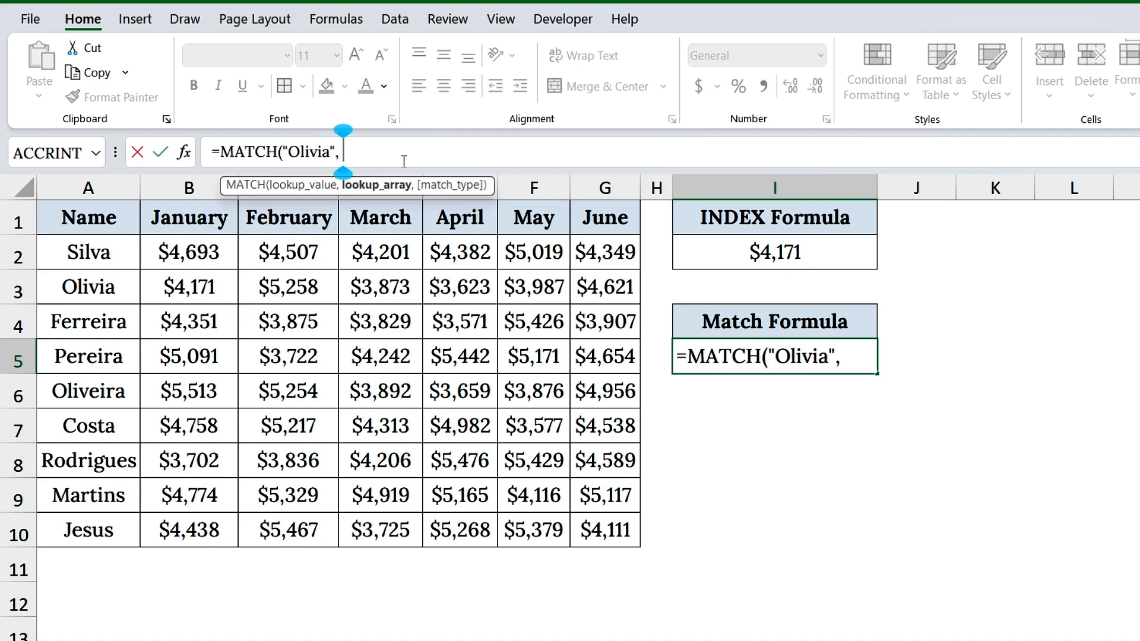
Complete the MATCH formula in I5 with lookup array A2:A10 and match type 0, and compare its result with the name's position
{"action": "left_click_drag", "start_coordinate": [122, 256], "coordinate": [119, 510]}
{"action": "type", "text": ", A2:A10,"}
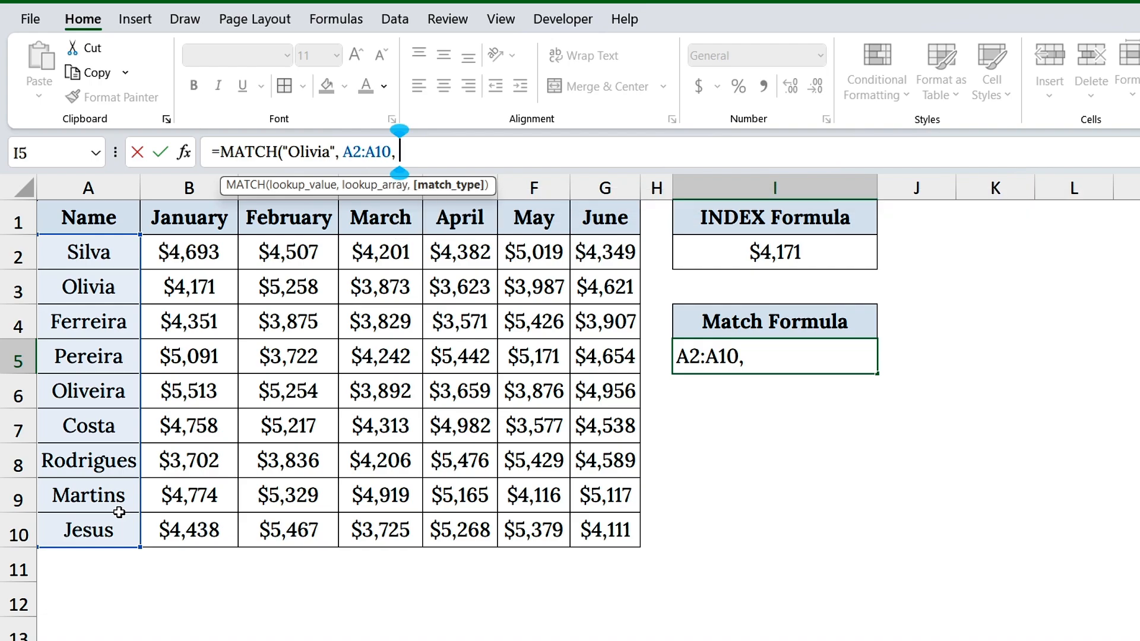
{"action": "type", "text": "0)"}
{"action": "left_click_drag", "start_coordinate": [334, 152], "coordinate": [386, 160]}
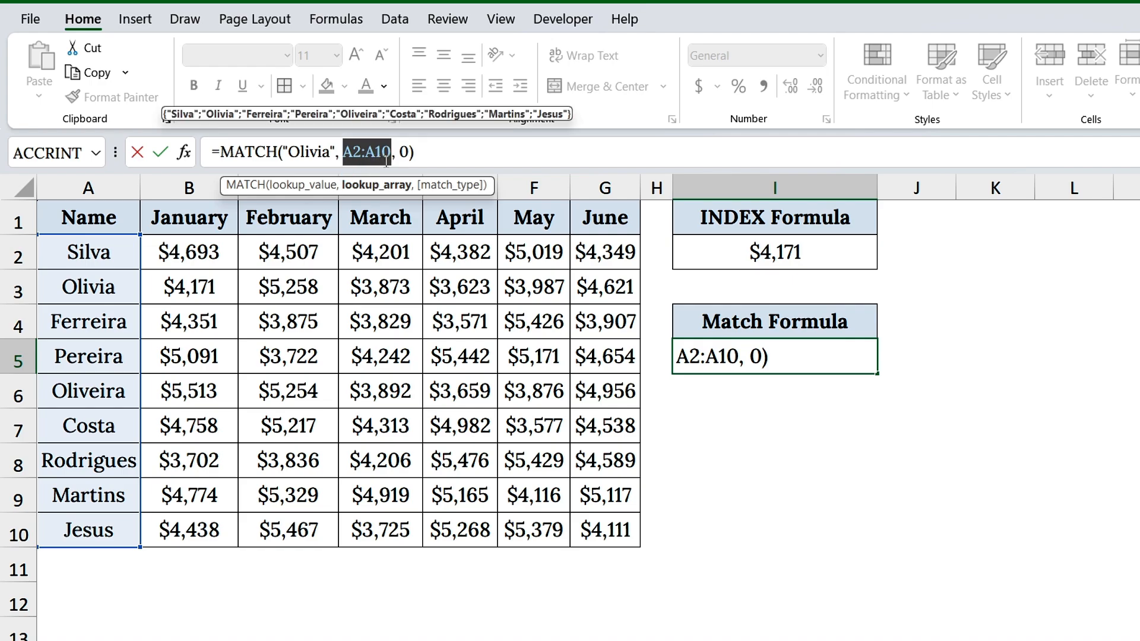
{"action": "double_click", "coordinate": [404, 153]}
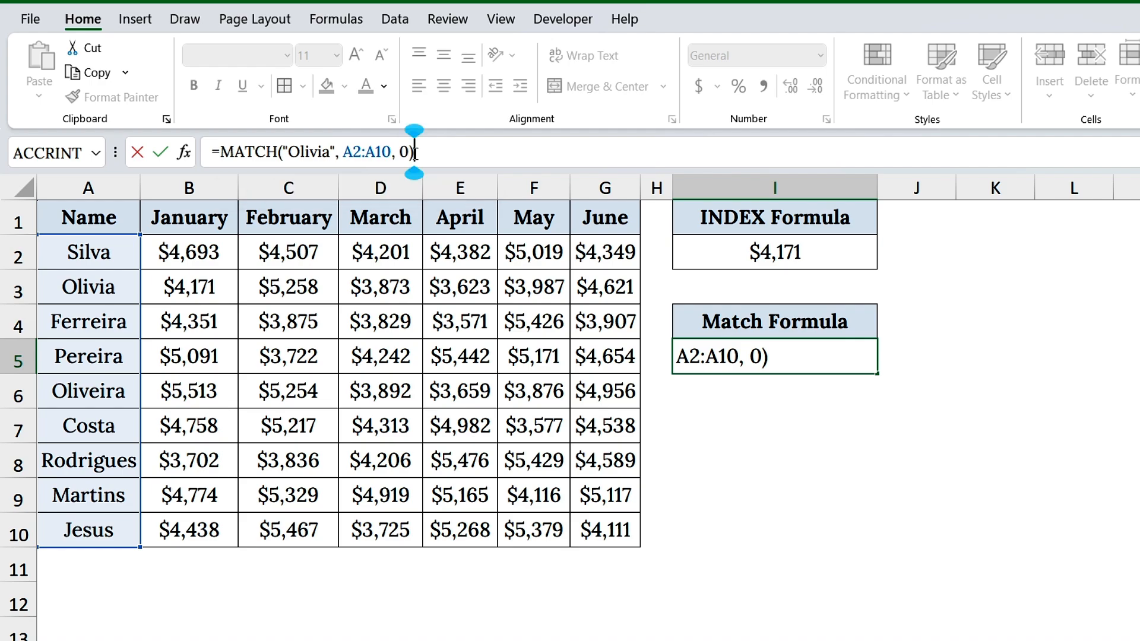
{"action": "key", "text": "Return"}
{"action": "left_click", "coordinate": [763, 352]}
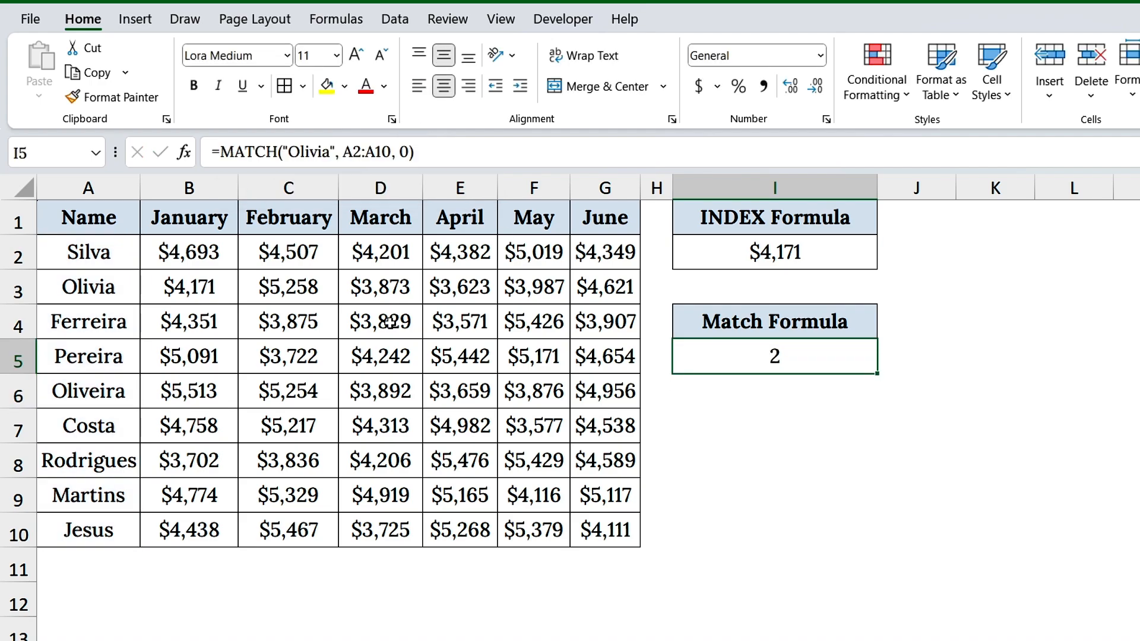
{"action": "left_click", "coordinate": [113, 293]}
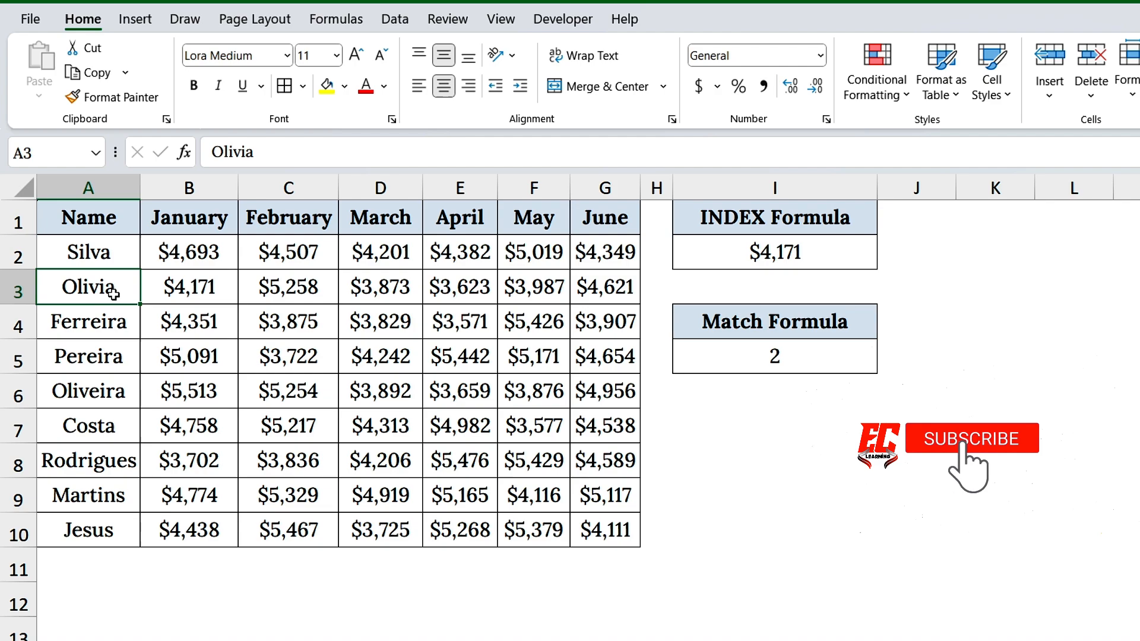
{"action": "left_click", "coordinate": [714, 360]}
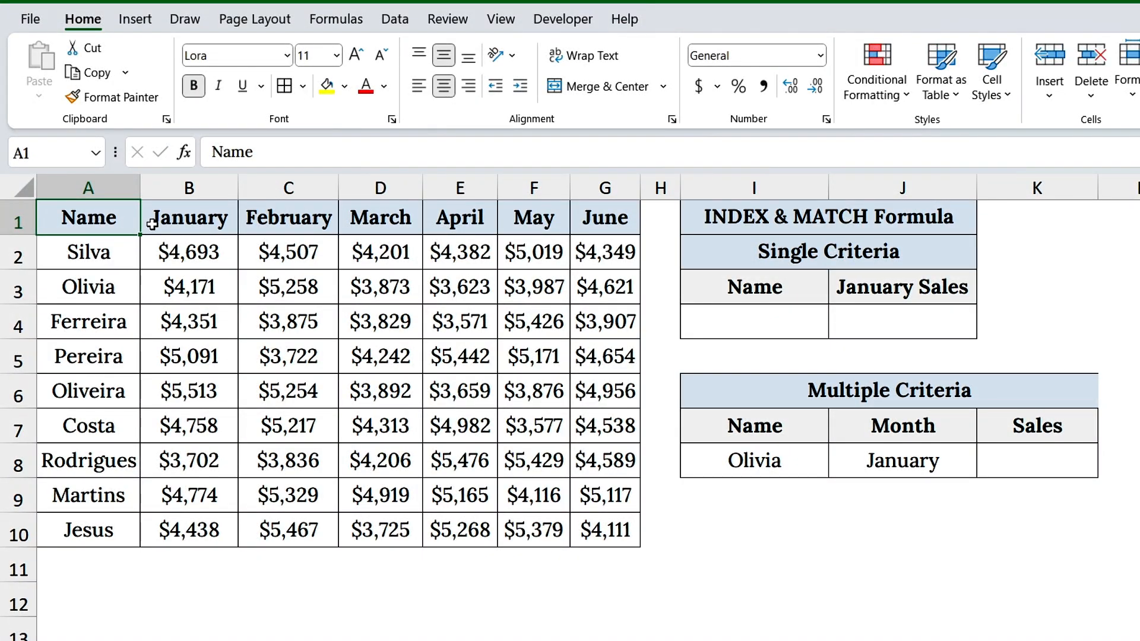
Start a data validation rule for the empty name cell I4 under Single Criteria, allowing only a List
{"action": "left_click", "coordinate": [697, 254]}
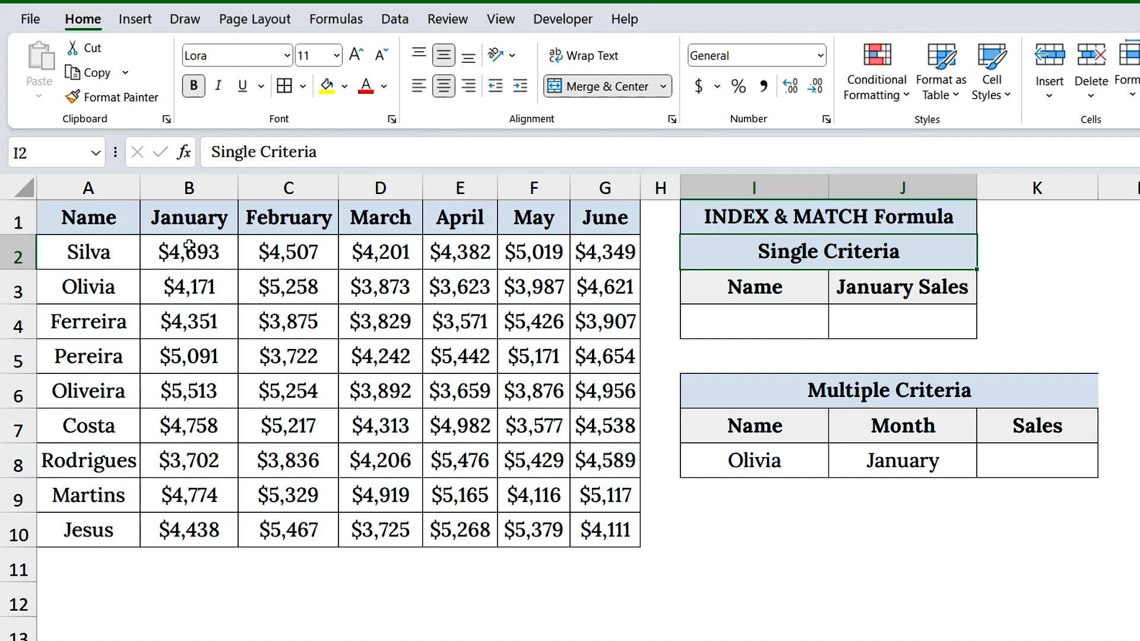
{"action": "left_click", "coordinate": [122, 190]}
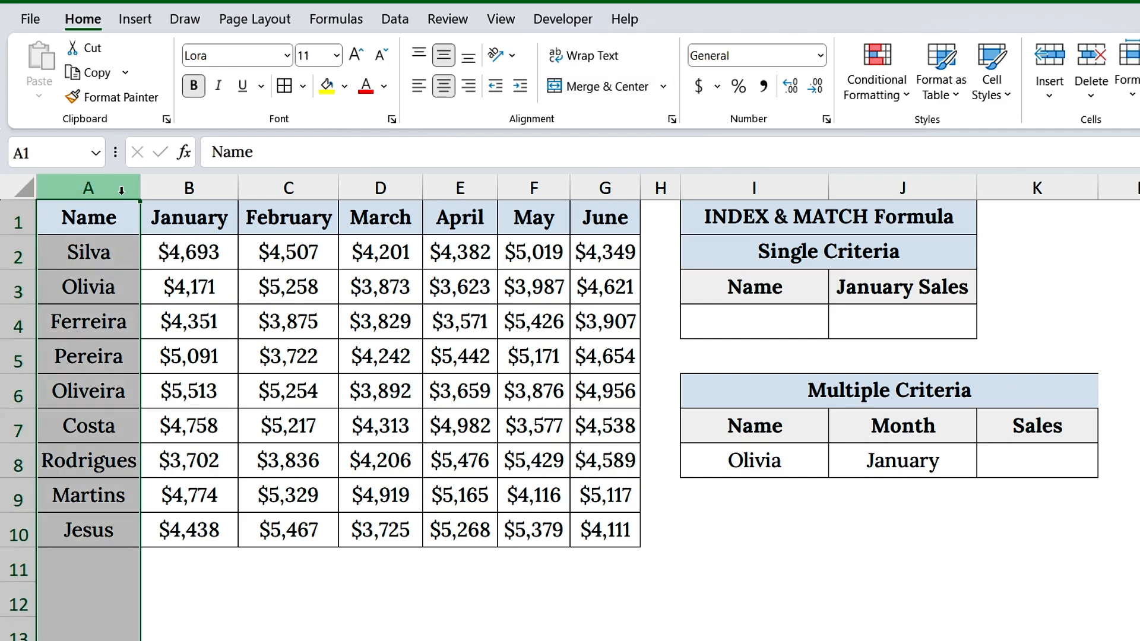
{"action": "left_click", "coordinate": [745, 323]}
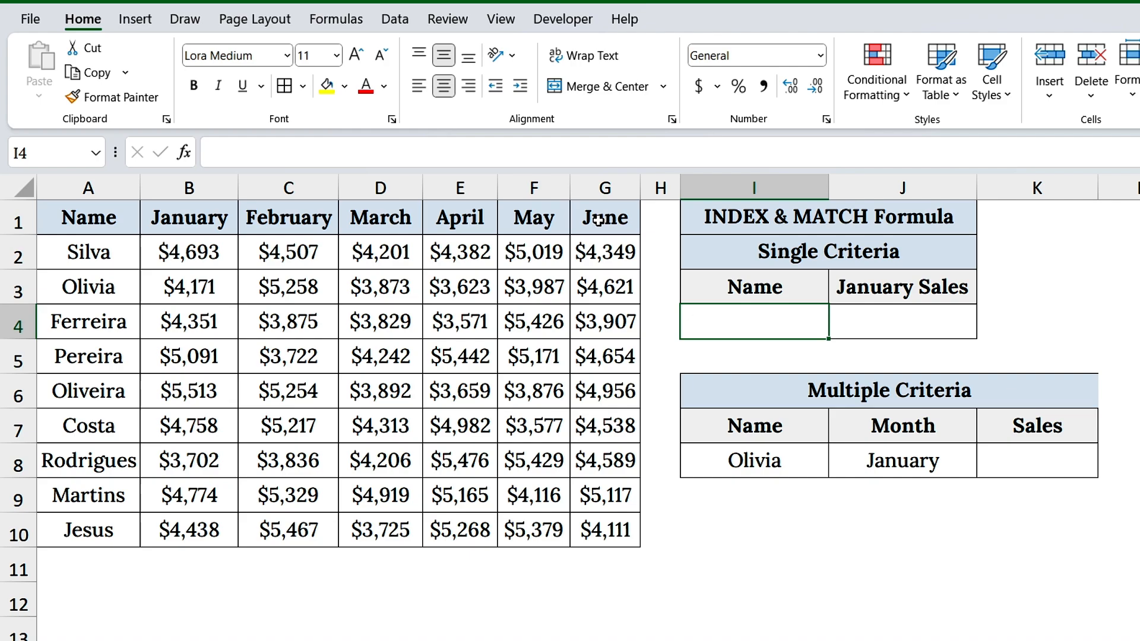
{"action": "left_click", "coordinate": [396, 21]}
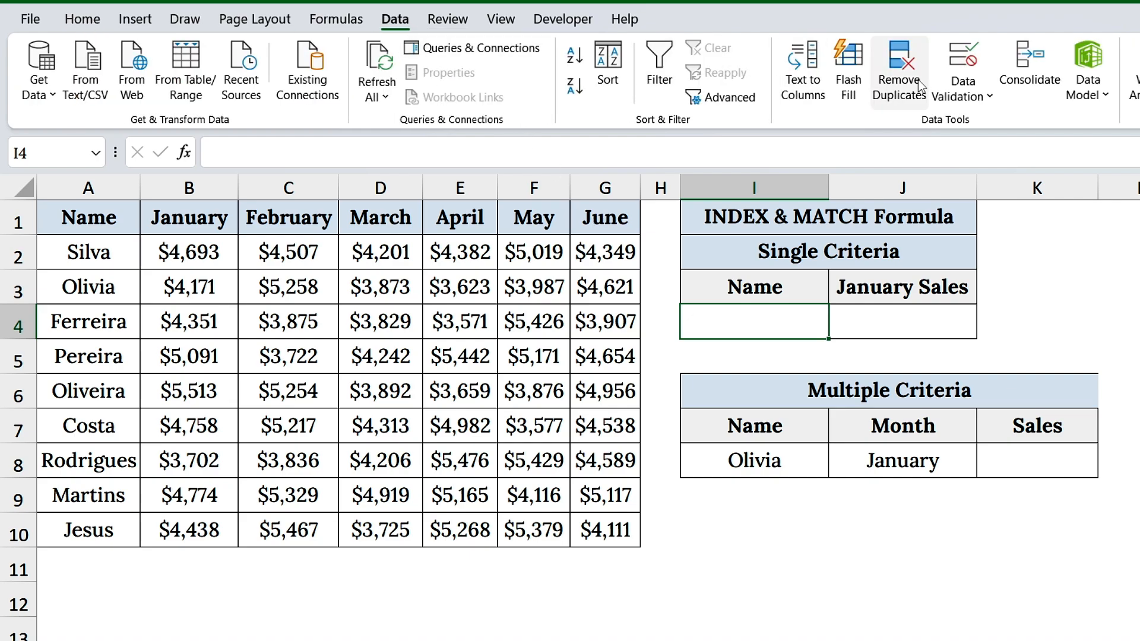
{"action": "left_click", "coordinate": [966, 60]}
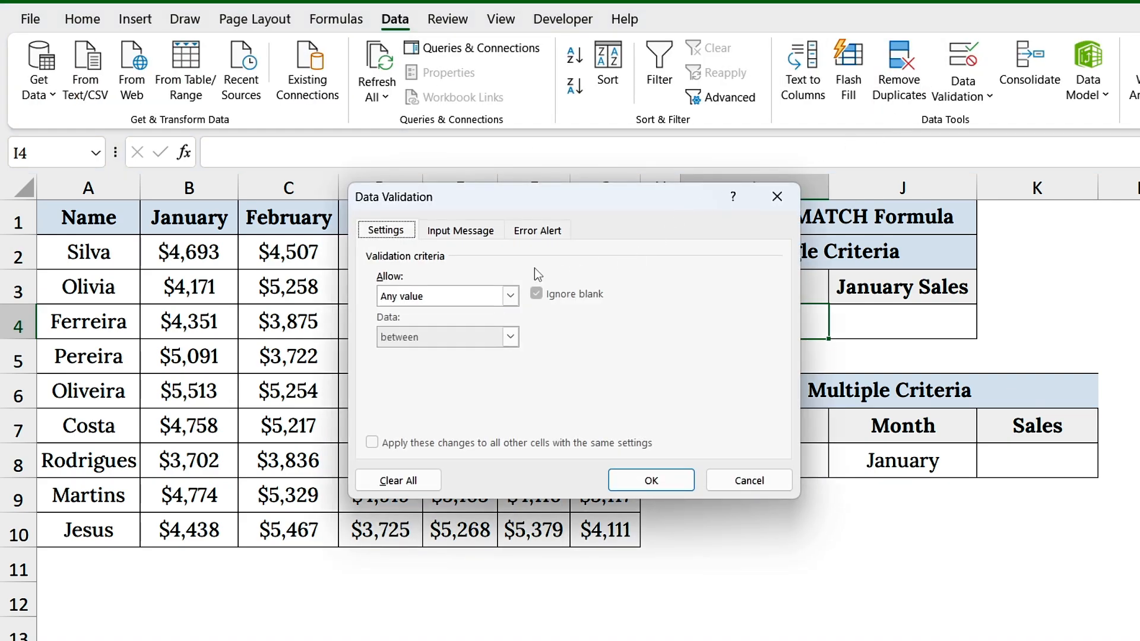
{"action": "left_click", "coordinate": [510, 295]}
{"action": "left_click", "coordinate": [418, 354]}
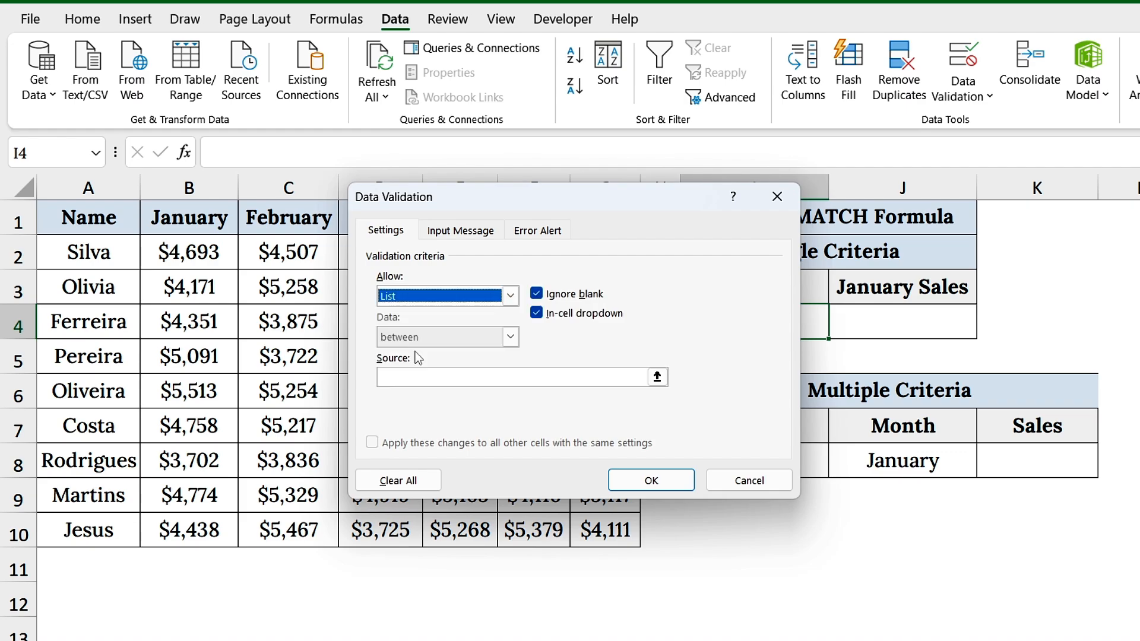
Set the validation source to A2:A10, apply the rule, and choose the name from A3 in I4's dropdown
{"action": "left_click", "coordinate": [416, 377]}
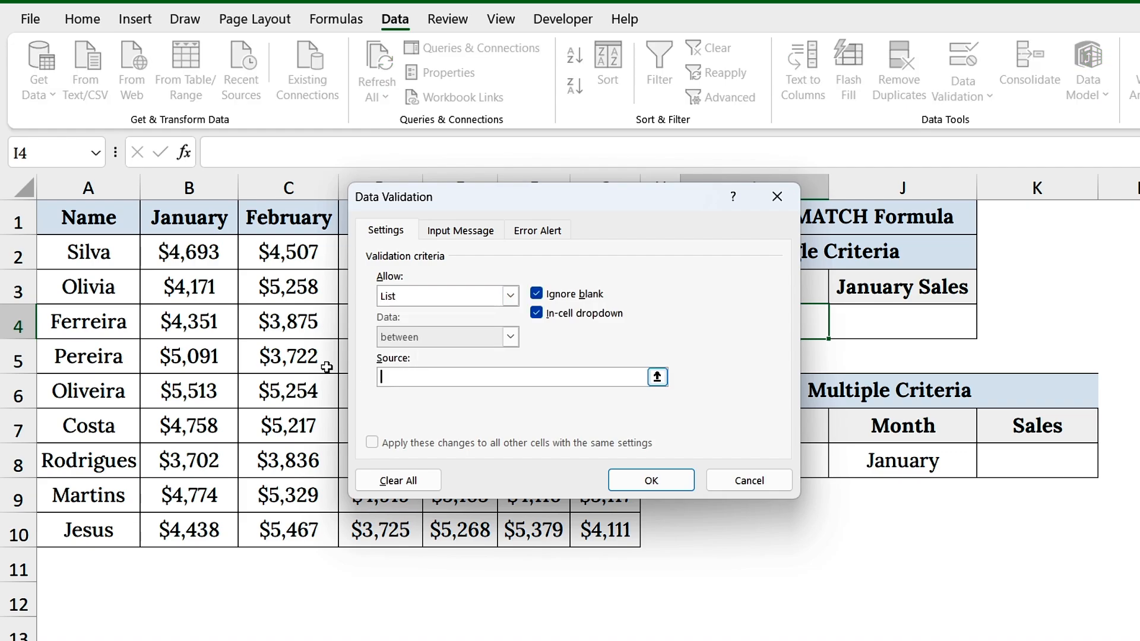
{"action": "left_click", "coordinate": [97, 250]}
{"action": "left_click_drag", "start_coordinate": [96, 250], "coordinate": [88, 524]}
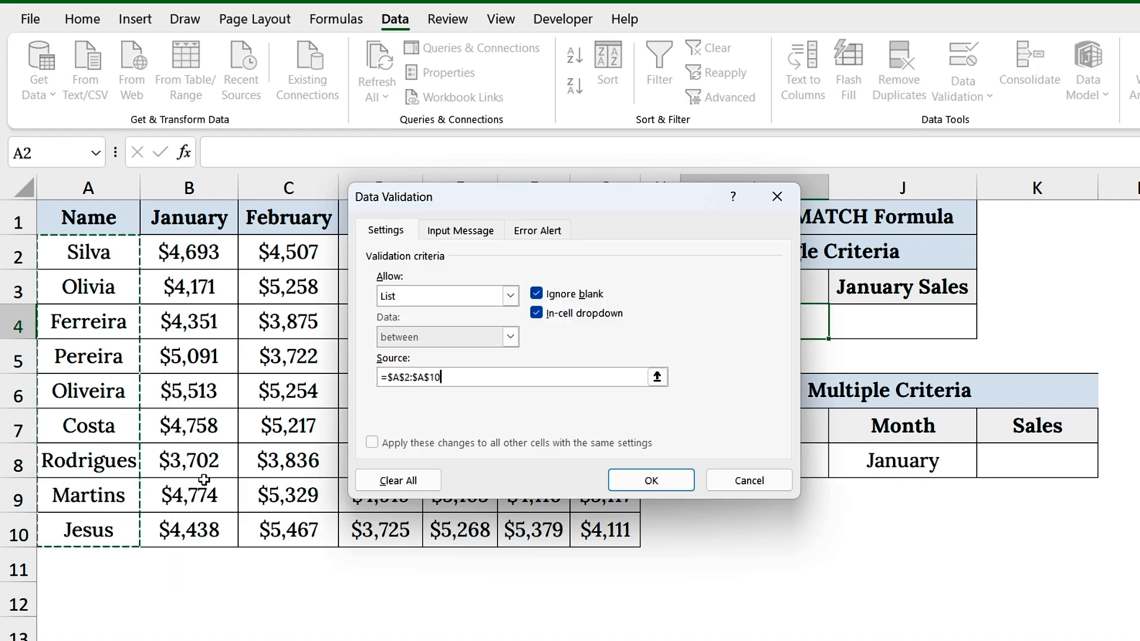
{"action": "left_click", "coordinate": [651, 483]}
{"action": "left_click", "coordinate": [837, 329]}
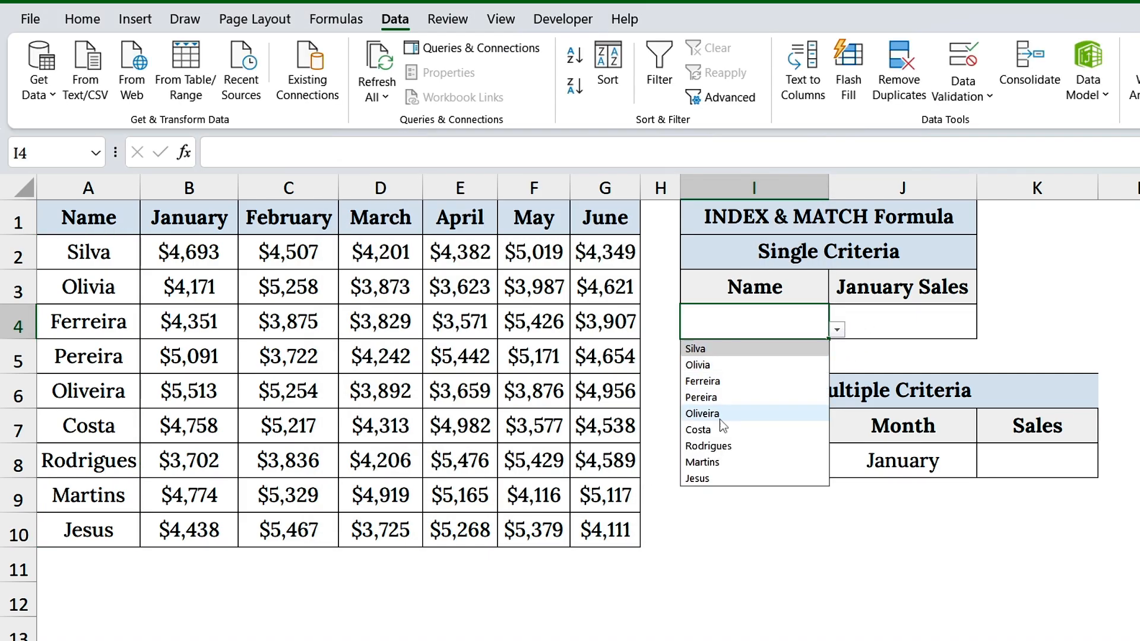
{"action": "left_click", "coordinate": [701, 365]}
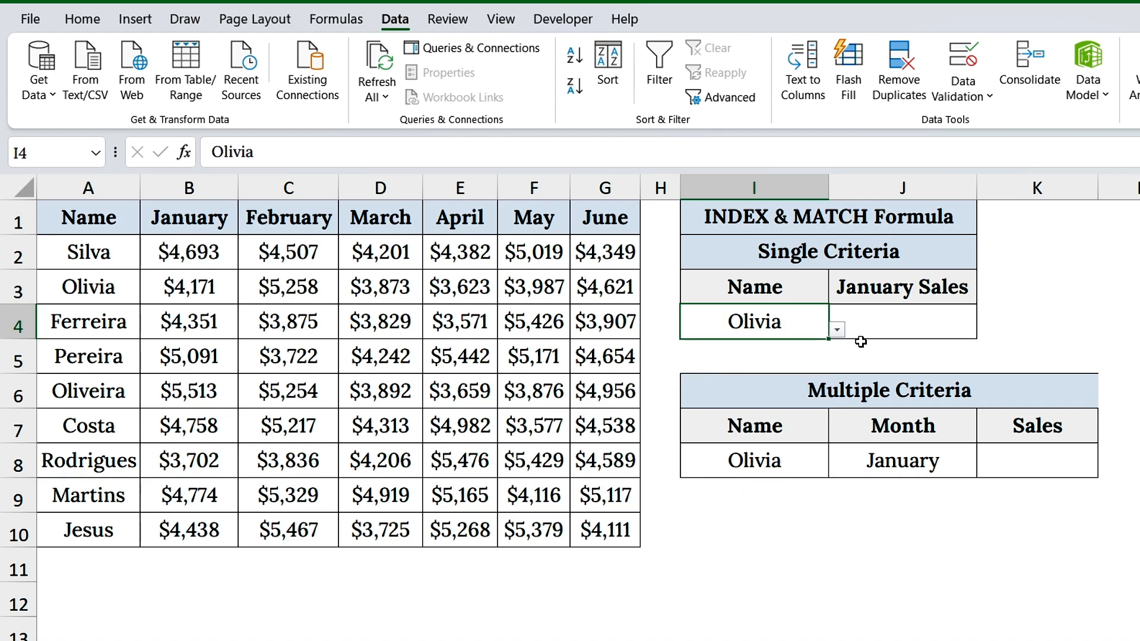
Write the formula =INDEX(B2:B10, MATCH(I4, A2:A10, 0)) in cell J4 under January Sales
{"action": "left_click", "coordinate": [877, 327]}
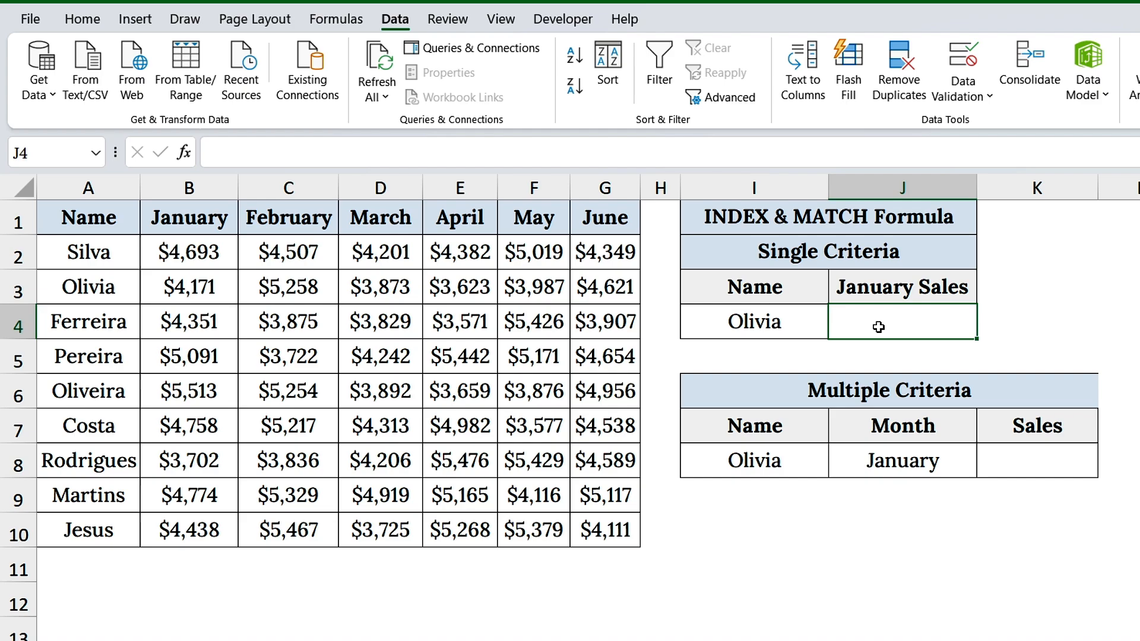
{"action": "left_click", "coordinate": [464, 153]}
{"action": "type", "text": "=INDEX("}
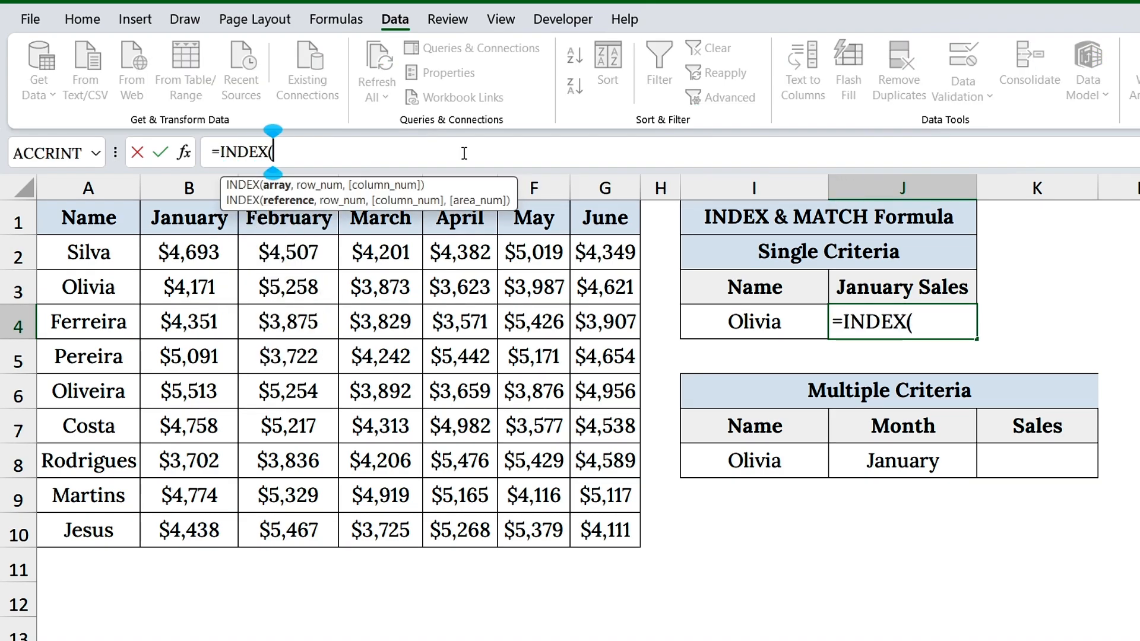
{"action": "left_click_drag", "start_coordinate": [188, 252], "coordinate": [190, 514]}
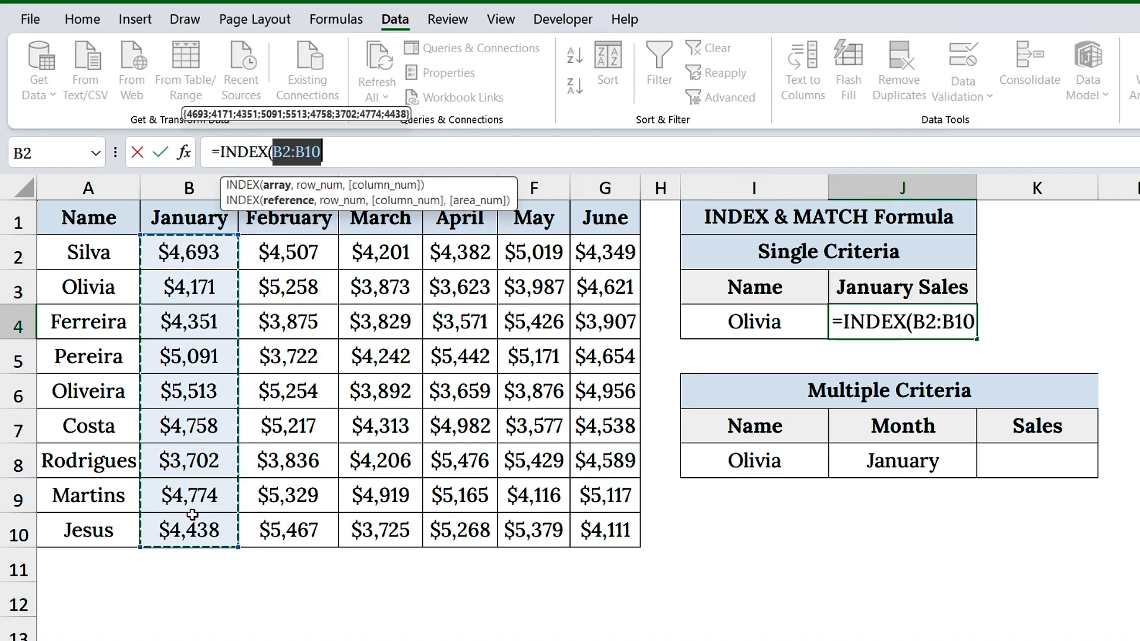
{"action": "type", "text": ", MATCH("}
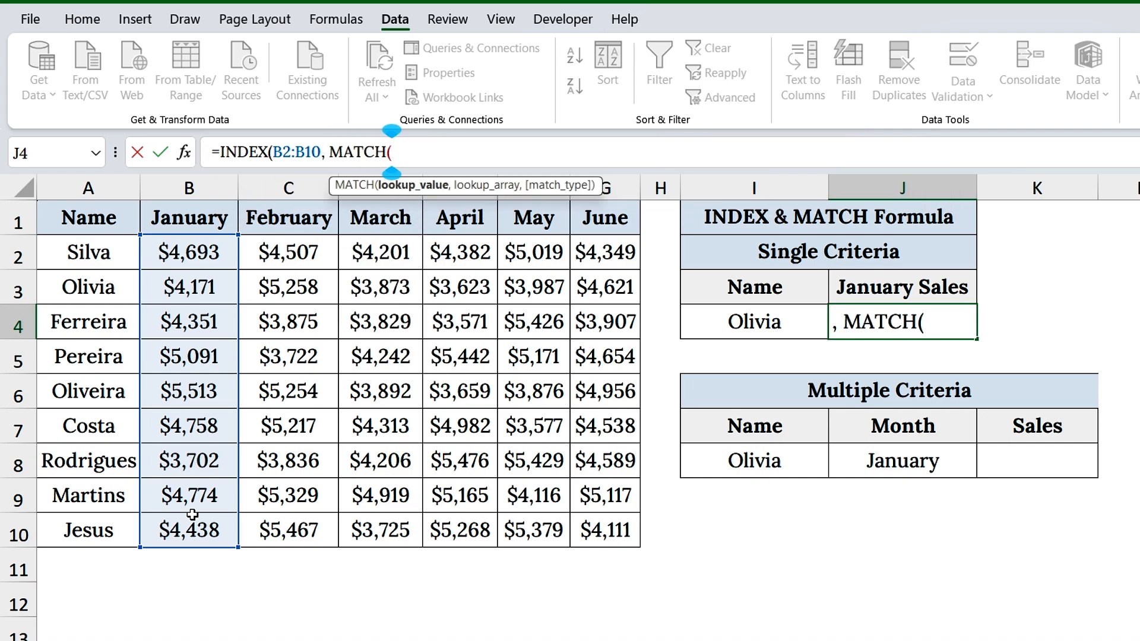
{"action": "left_click", "coordinate": [754, 323]}
{"action": "type", "text": ","}
{"action": "left_click_drag", "start_coordinate": [89, 252], "coordinate": [107, 528]}
{"action": "type", "text": ", 0)"}
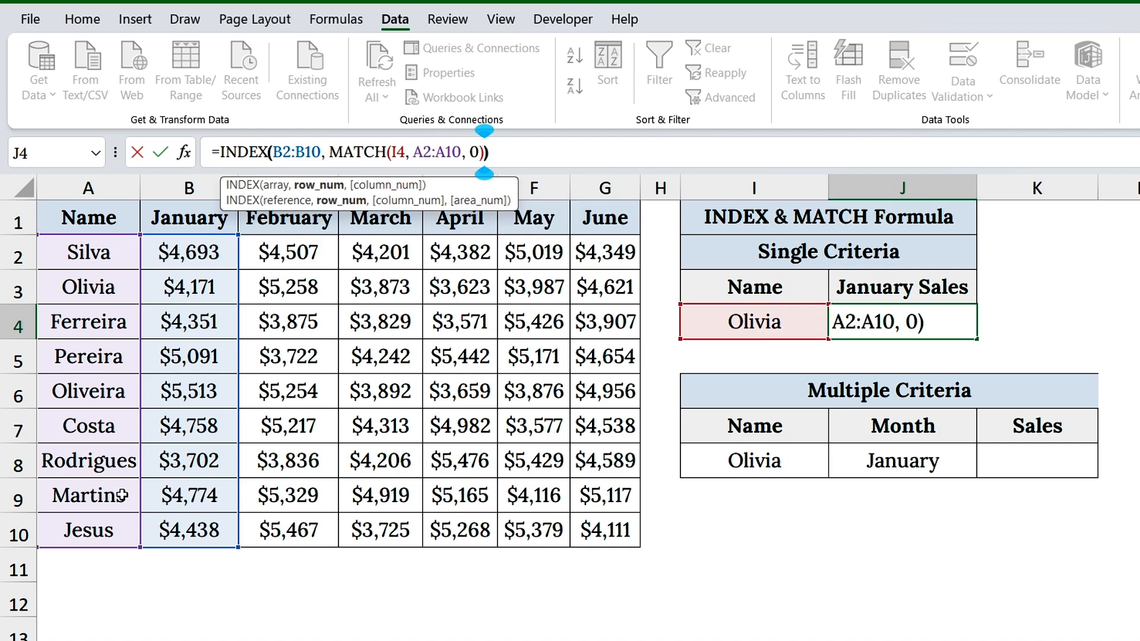
{"action": "type", "text": ")"}
Review the array, the nested MATCH and the INDEX function in the J4 formula, and enter the formula
{"action": "left_click_drag", "start_coordinate": [321, 152], "coordinate": [272, 152]}
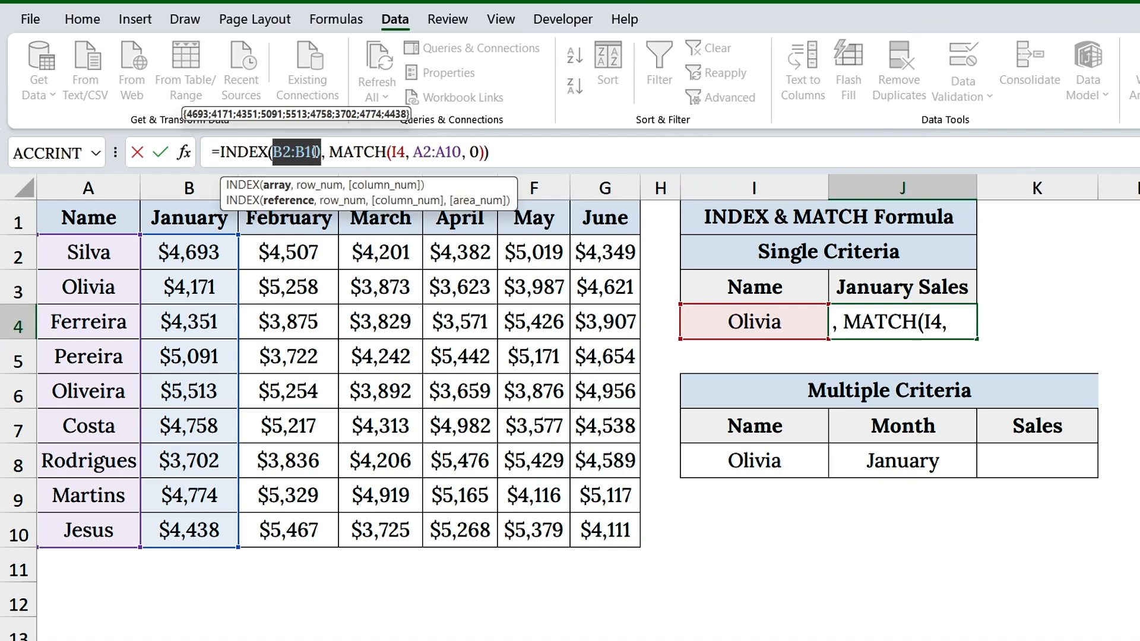
{"action": "left_click_drag", "start_coordinate": [329, 152], "coordinate": [484, 153]}
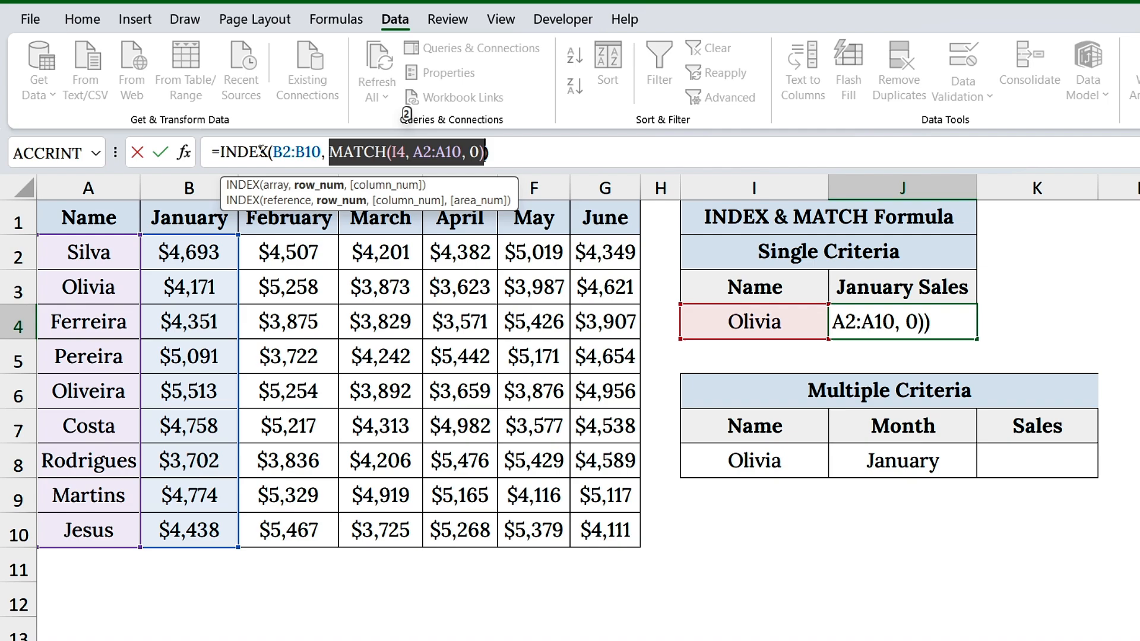
{"action": "left_click_drag", "start_coordinate": [268, 152], "coordinate": [220, 152]}
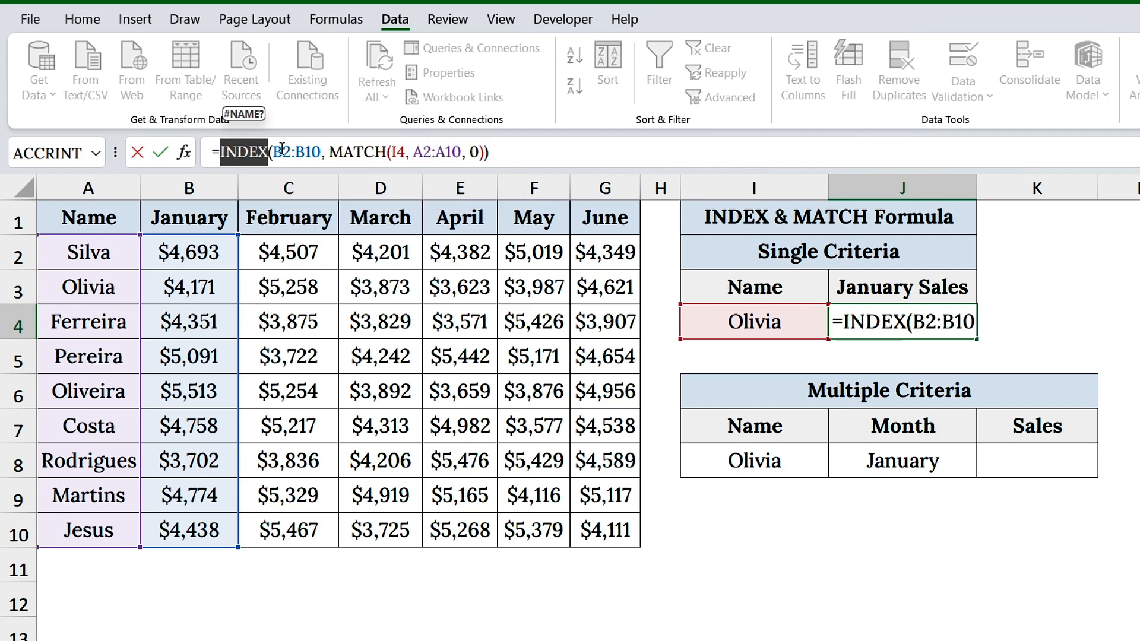
{"action": "left_click", "coordinate": [532, 157]}
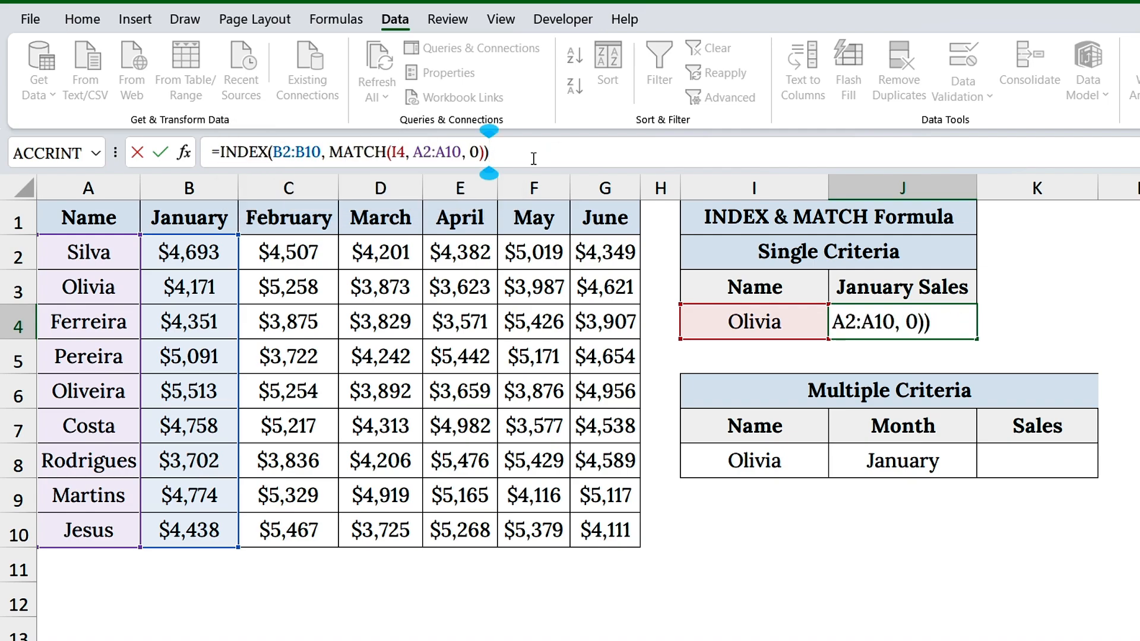
{"action": "key", "text": "Return"}
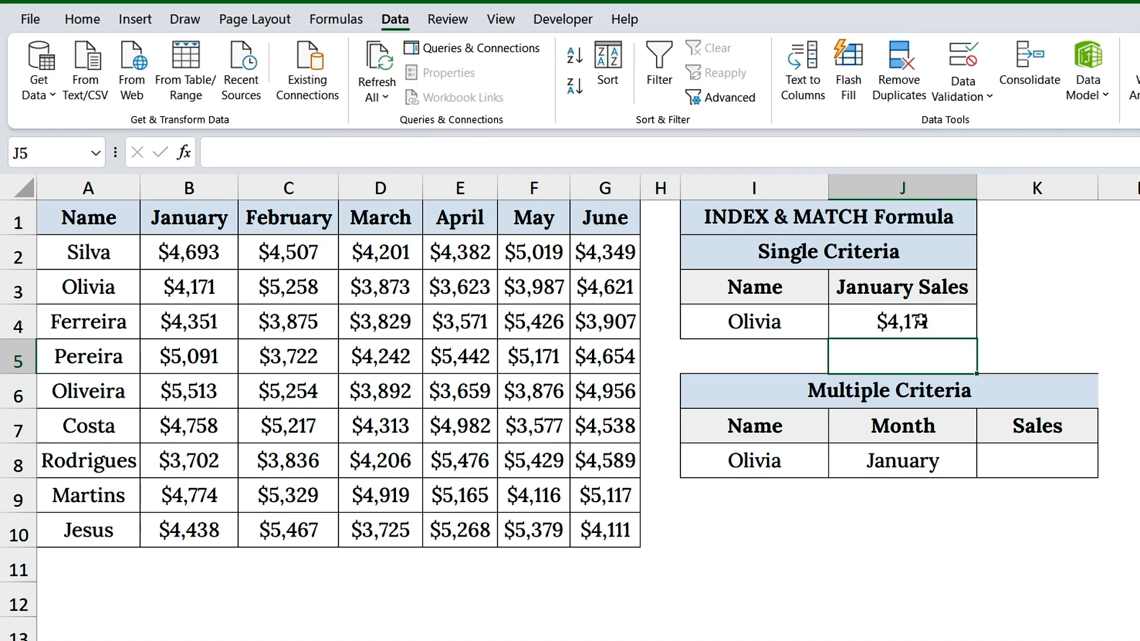
Test the J4 lookup by choosing the names from A5, A9 and A4 in turn in I4's dropdown
{"action": "left_click", "coordinate": [920, 321]}
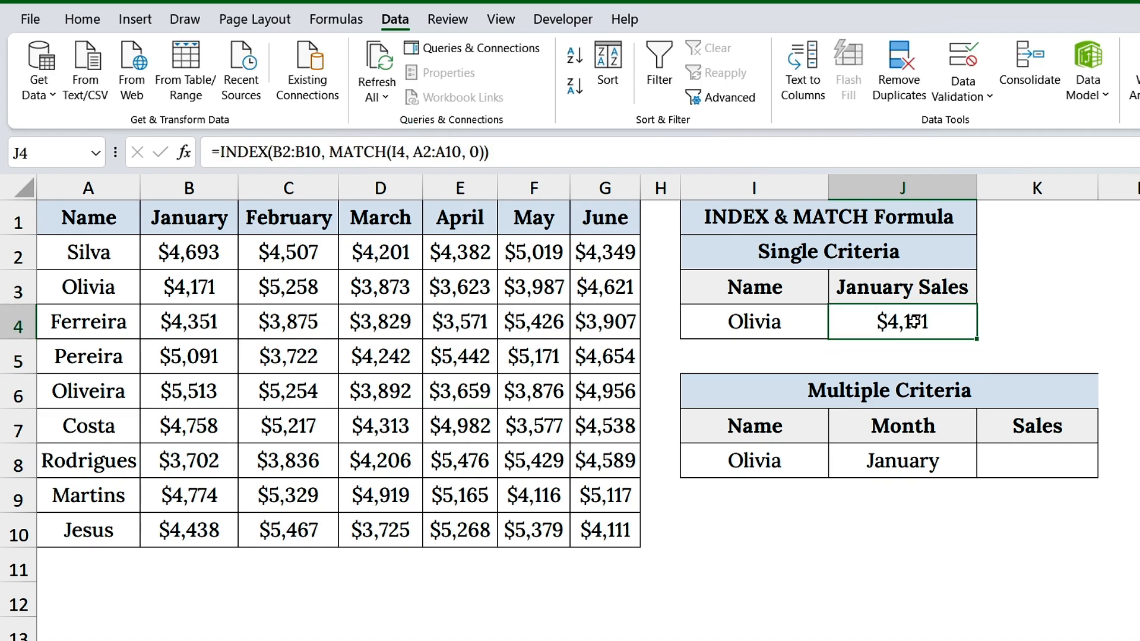
{"action": "left_click", "coordinate": [788, 324]}
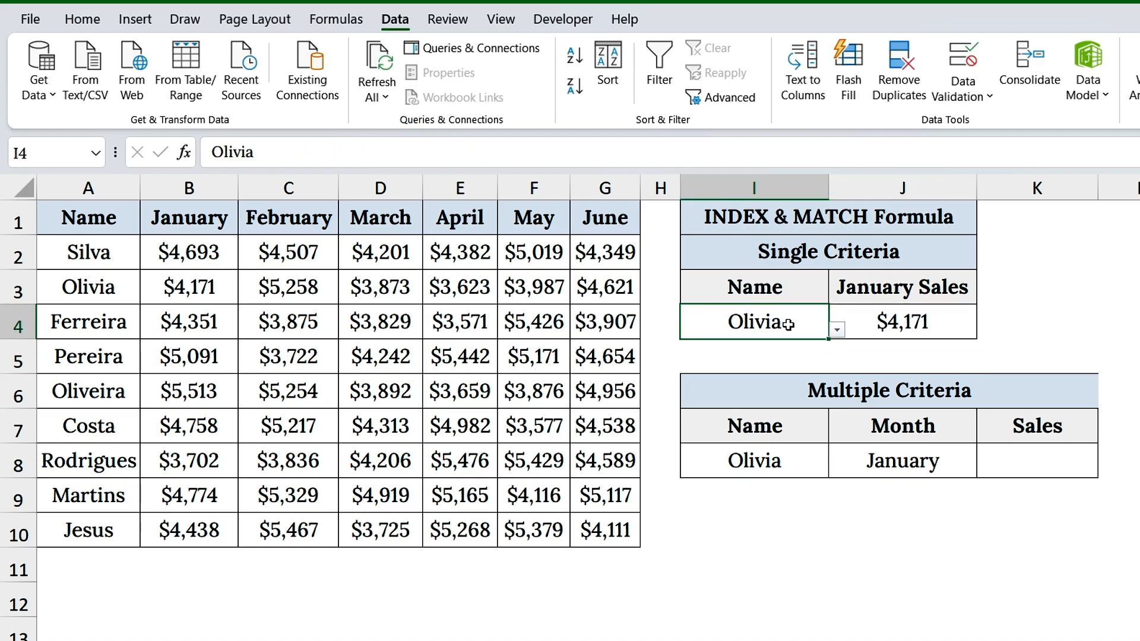
{"action": "left_click", "coordinate": [837, 330]}
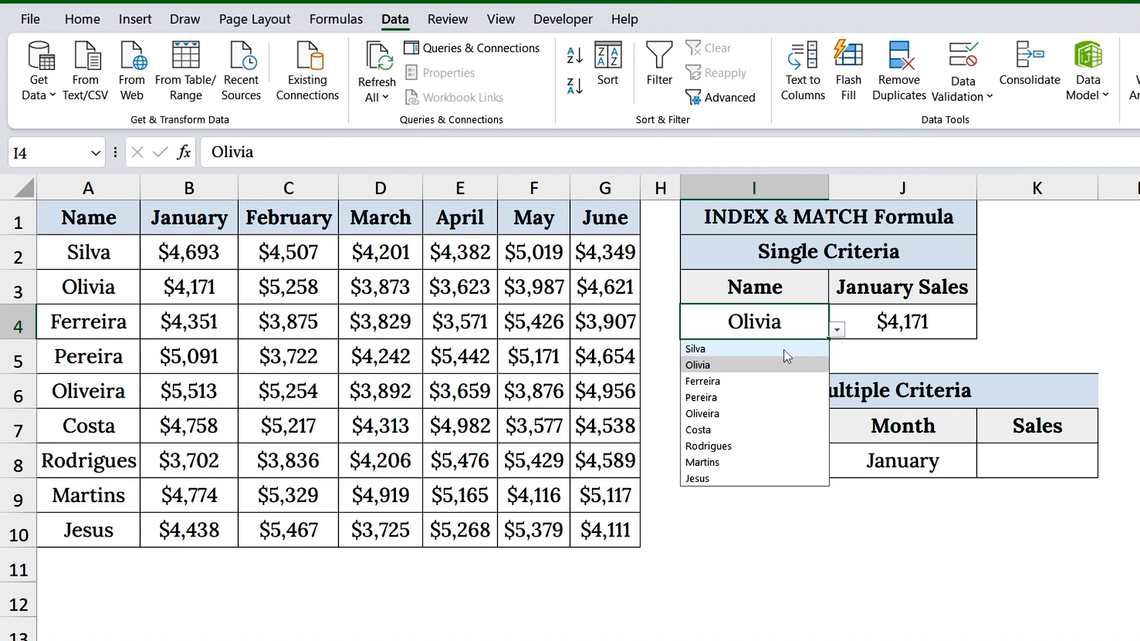
{"action": "left_click", "coordinate": [720, 397]}
{"action": "left_click", "coordinate": [836, 331]}
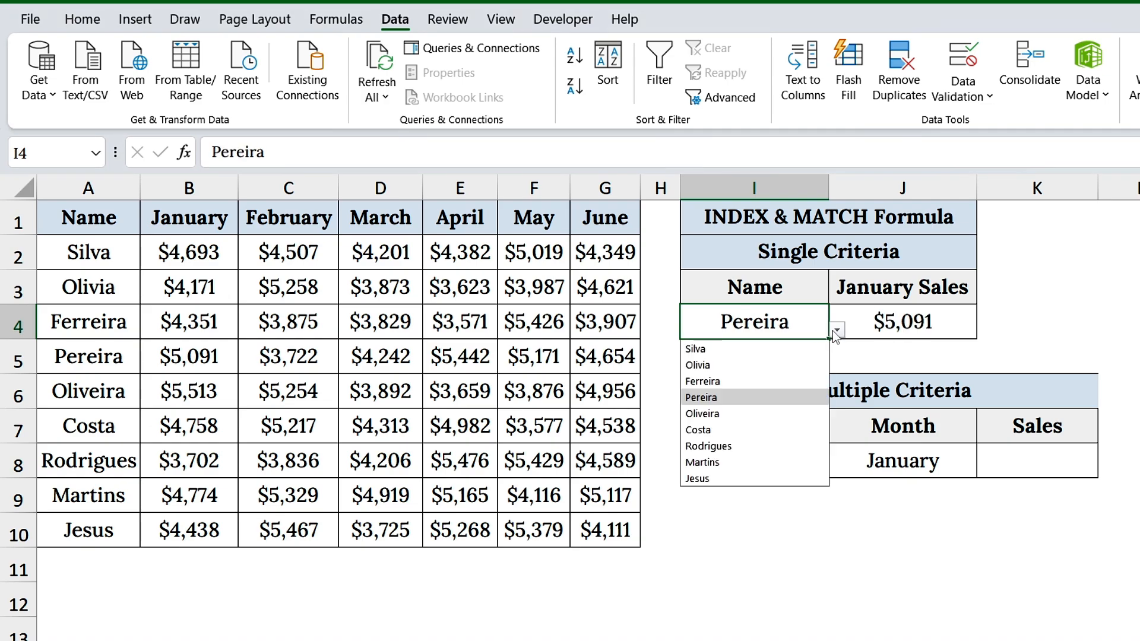
{"action": "left_click", "coordinate": [712, 462]}
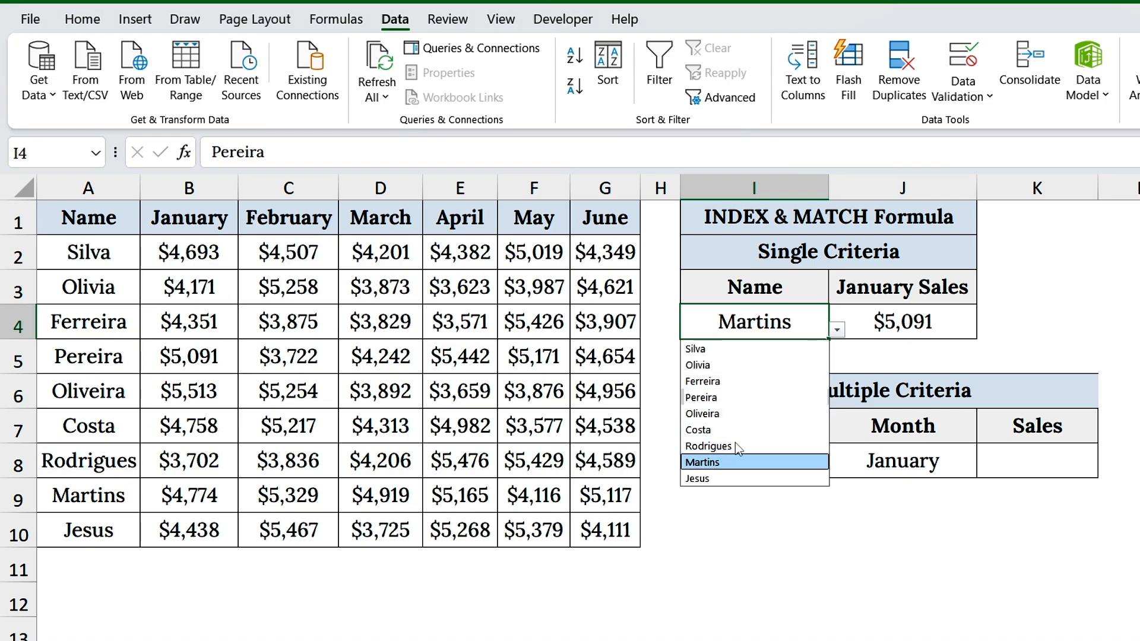
{"action": "left_click", "coordinate": [836, 331]}
{"action": "left_click", "coordinate": [719, 381]}
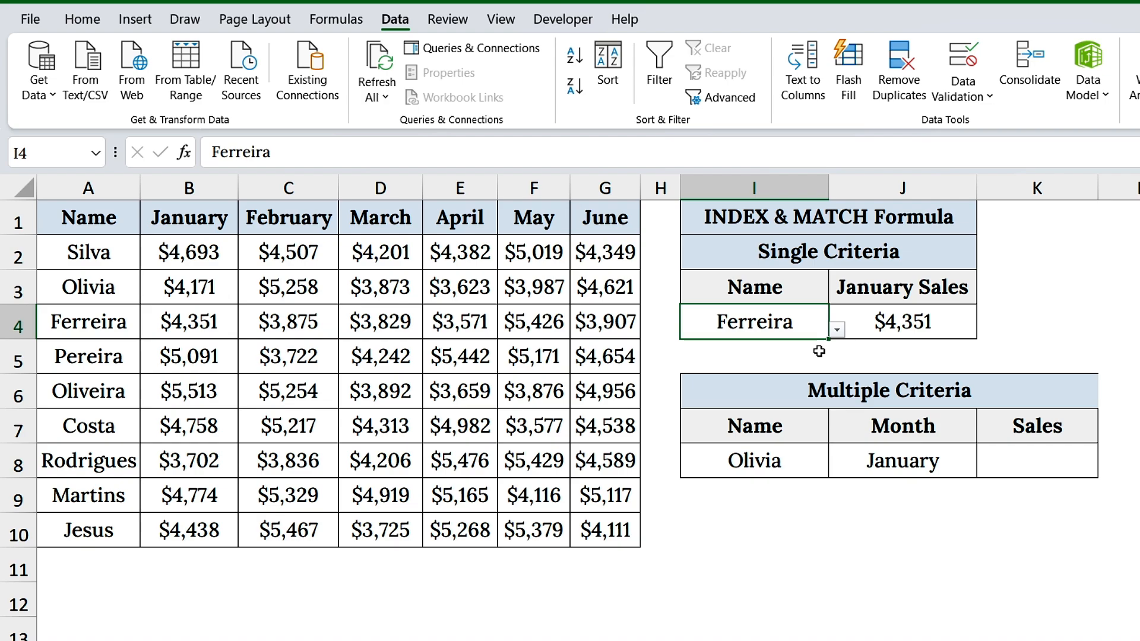
Examine the name and month dropdown lists in cells I8 and J8 of the Multiple Criteria table
{"action": "left_click", "coordinate": [787, 389]}
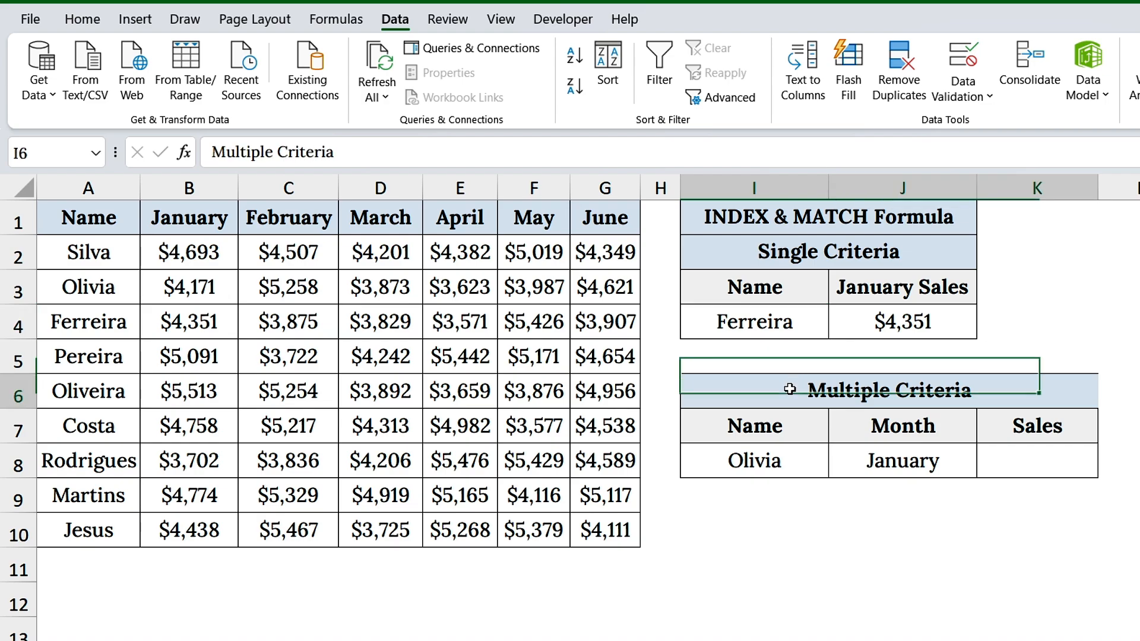
{"action": "left_click", "coordinate": [797, 462]}
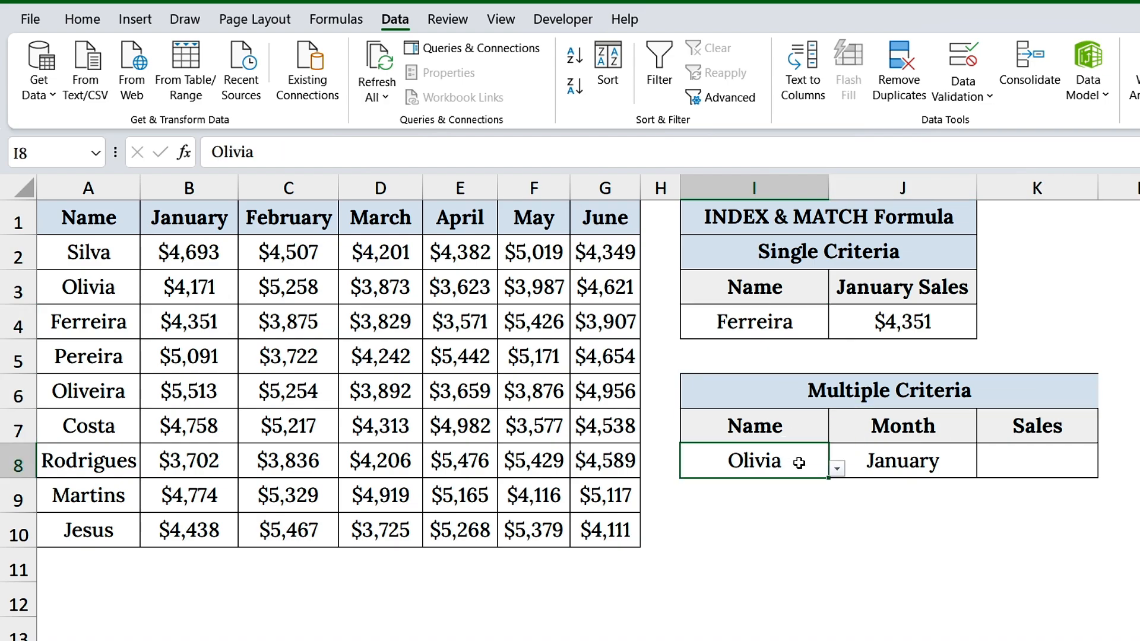
{"action": "left_click", "coordinate": [880, 466]}
{"action": "left_click", "coordinate": [797, 464]}
{"action": "left_click", "coordinate": [836, 469]}
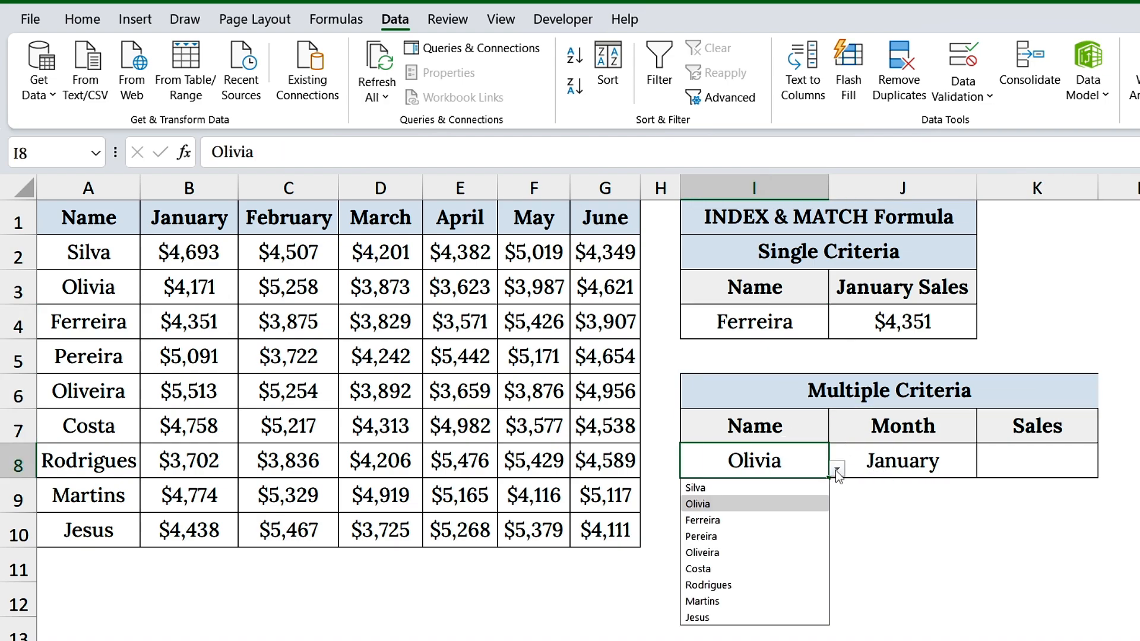
{"action": "left_click", "coordinate": [939, 469]}
{"action": "left_click", "coordinate": [986, 473]}
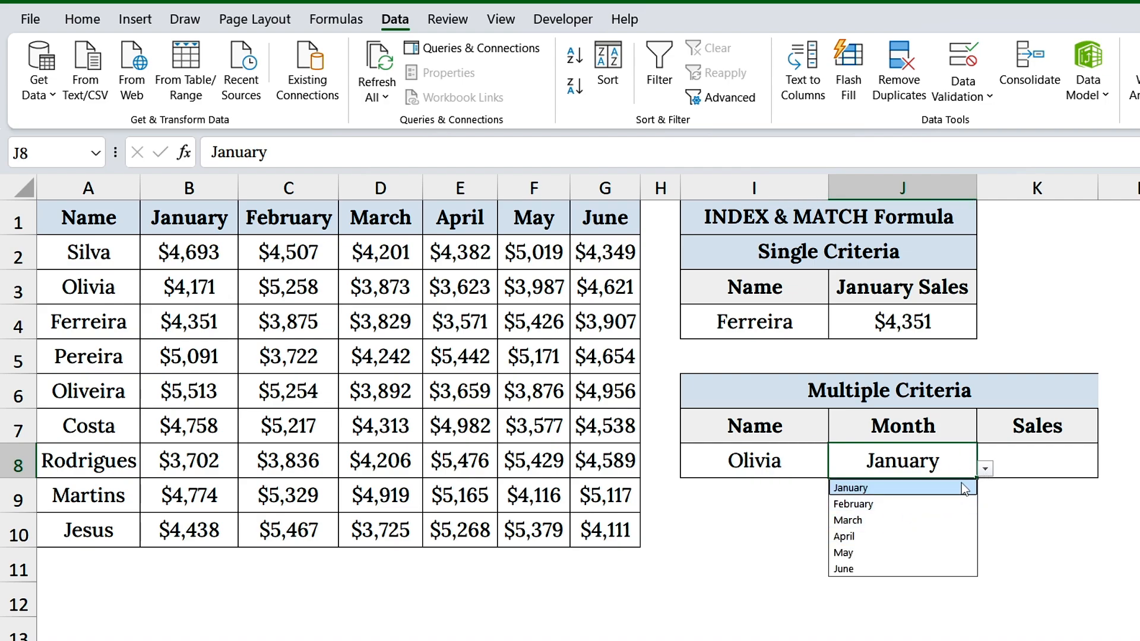
{"action": "left_click", "coordinate": [895, 461]}
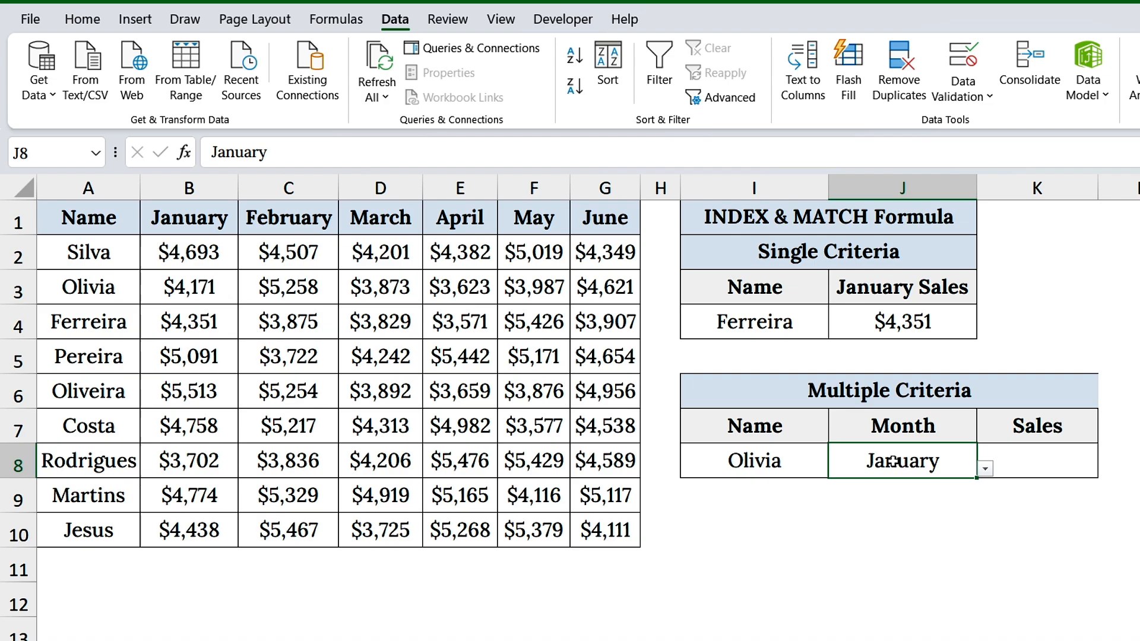
Begin an INDEX formula in K8 under Sales with the array B2:G10 and a nested MATCH for the row number
{"action": "left_click", "coordinate": [1043, 461]}
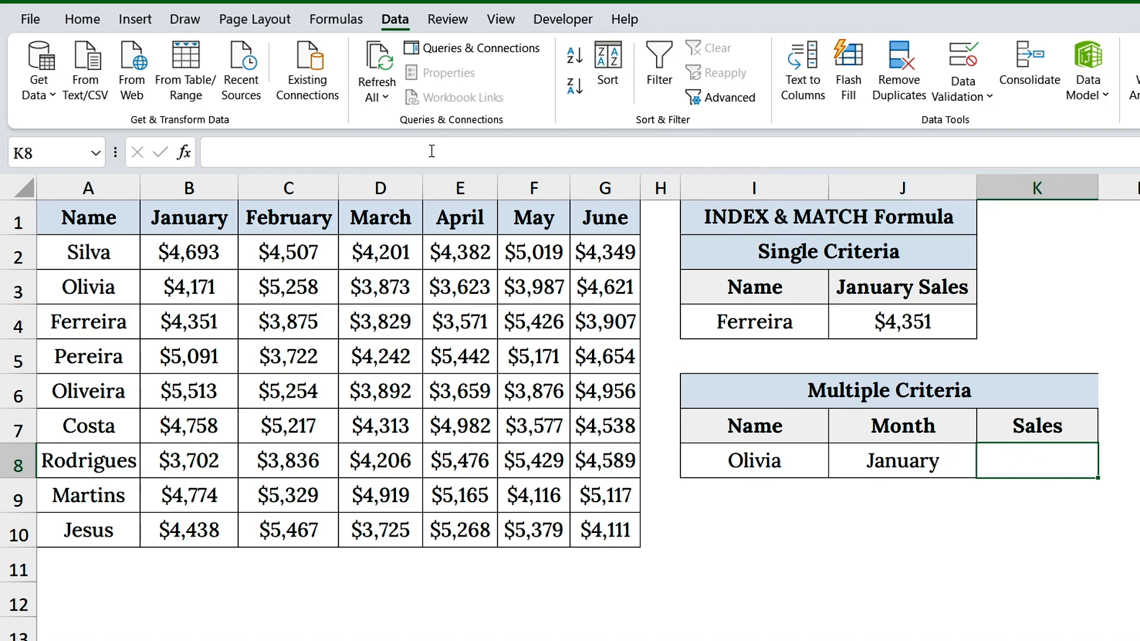
{"action": "type", "text": "=INDE"}
{"action": "key", "text": "Tab"}
{"action": "left_click_drag", "start_coordinate": [189, 252], "coordinate": [612, 538]}
{"action": "type", "text": ", MATCH("}
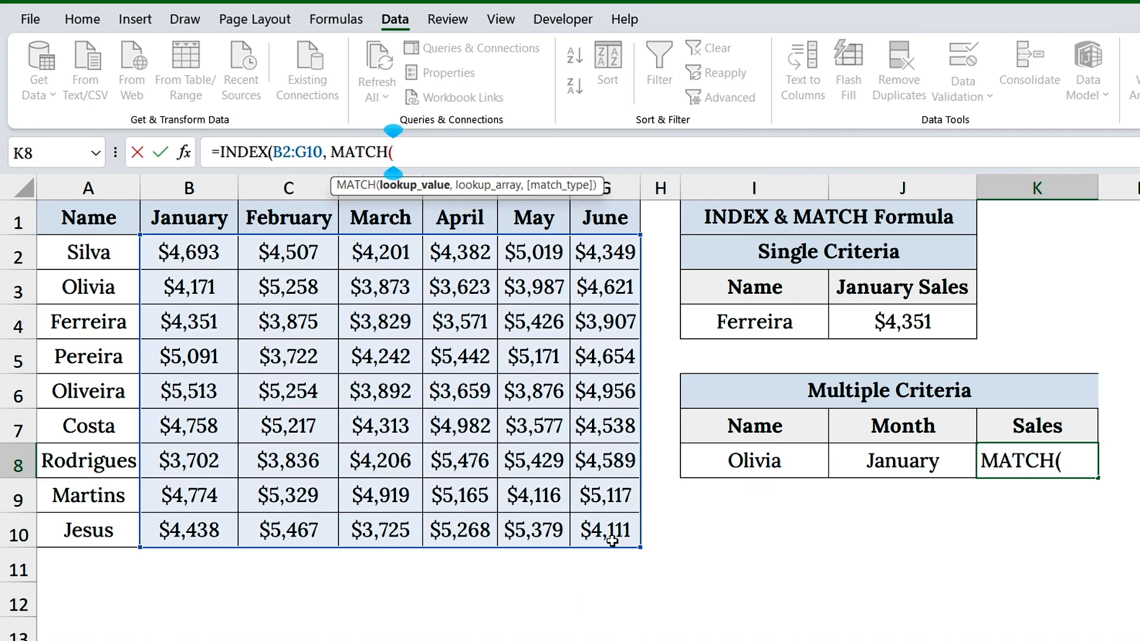
Complete the row-number MATCH in K8 with lookup value I8, lookup array A2:A10 and match type 0
{"action": "left_click", "coordinate": [754, 461]}
{"action": "type", "text": ","}
{"action": "left_click_drag", "start_coordinate": [107, 252], "coordinate": [111, 527]}
{"action": "type", "text": ", 0), M"}
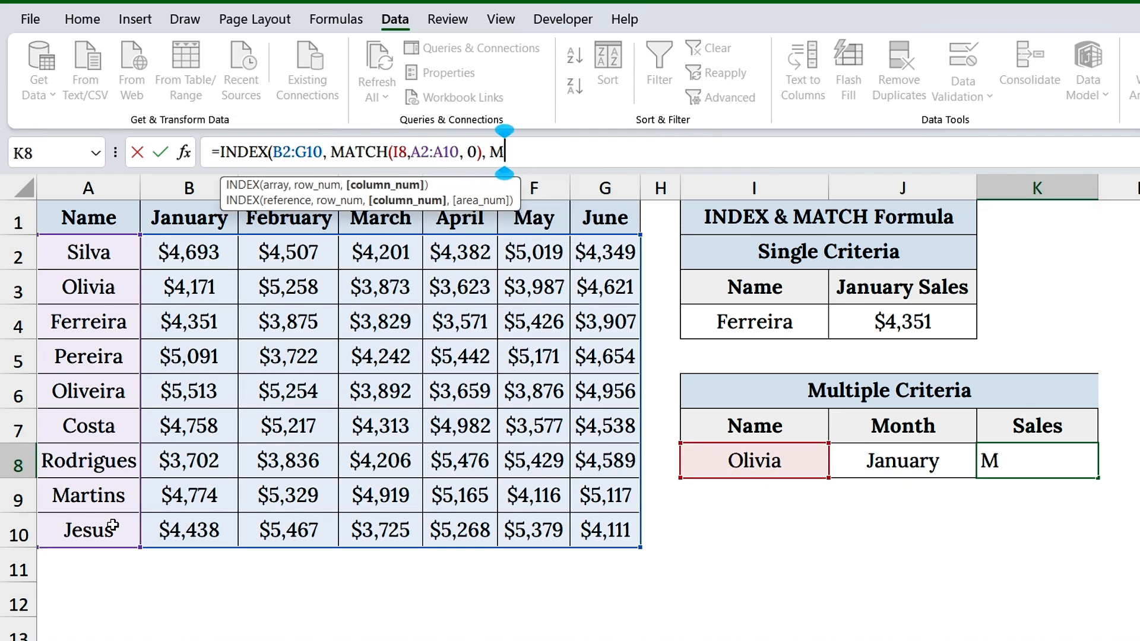
Add a second MATCH as the column number in K8, looking up J8 in B1:G1 with match type 0, and close the formula
{"action": "type", "text": "ATCH("}
{"action": "left_click", "coordinate": [903, 461]}
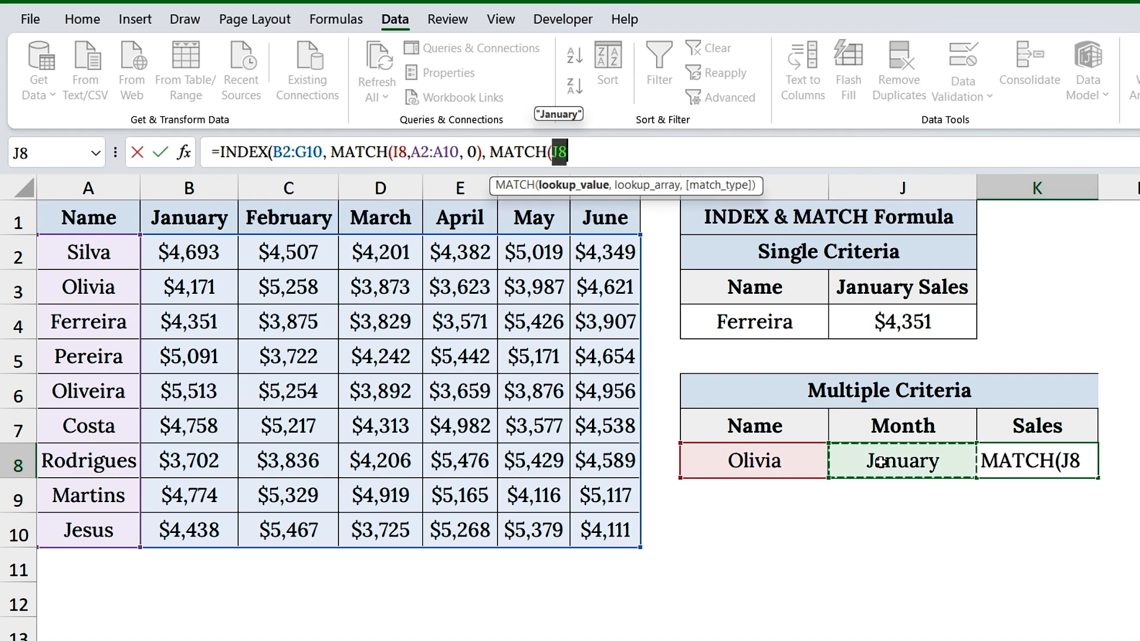
{"action": "type", "text": ","}
{"action": "left_click_drag", "start_coordinate": [189, 218], "coordinate": [596, 223]}
{"action": "type", "text": ", 0))"}
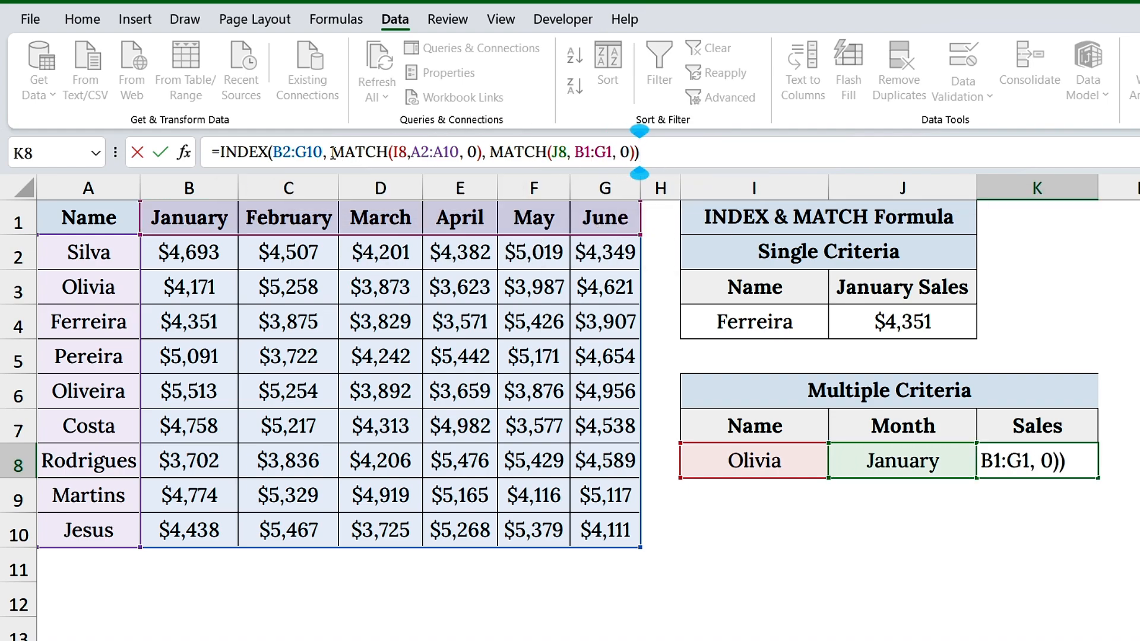
Review the array, both nested MATCH functions and the INDEX function in the K8 formula, and enter the formula
{"action": "left_click_drag", "start_coordinate": [327, 152], "coordinate": [276, 152]}
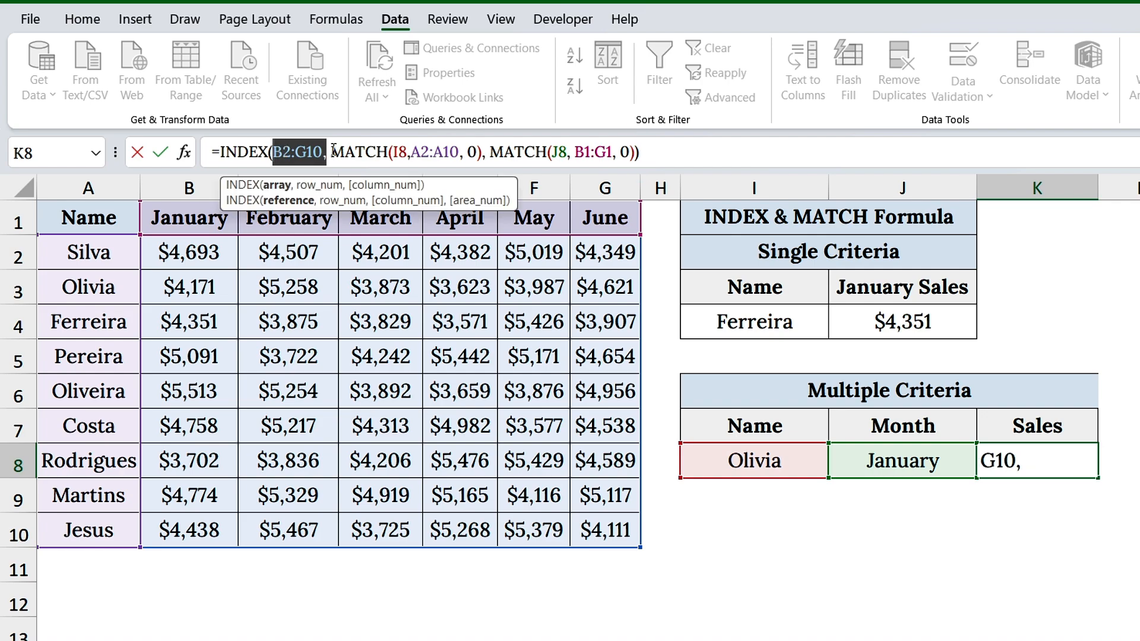
{"action": "left_click_drag", "start_coordinate": [333, 152], "coordinate": [487, 149]}
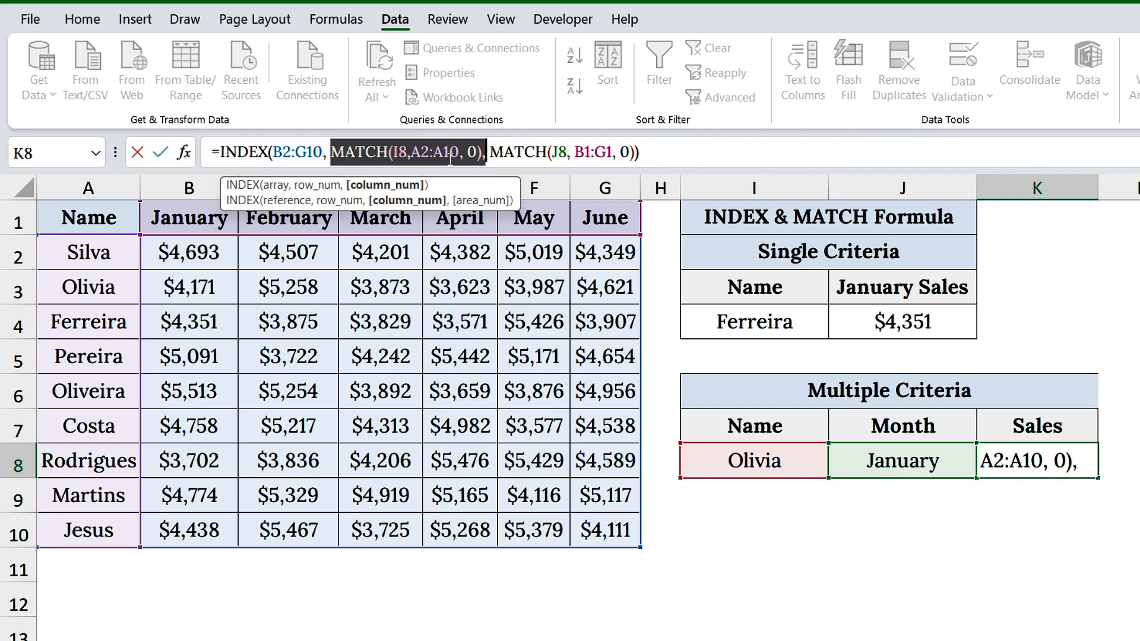
{"action": "left_click_drag", "start_coordinate": [488, 152], "coordinate": [637, 152]}
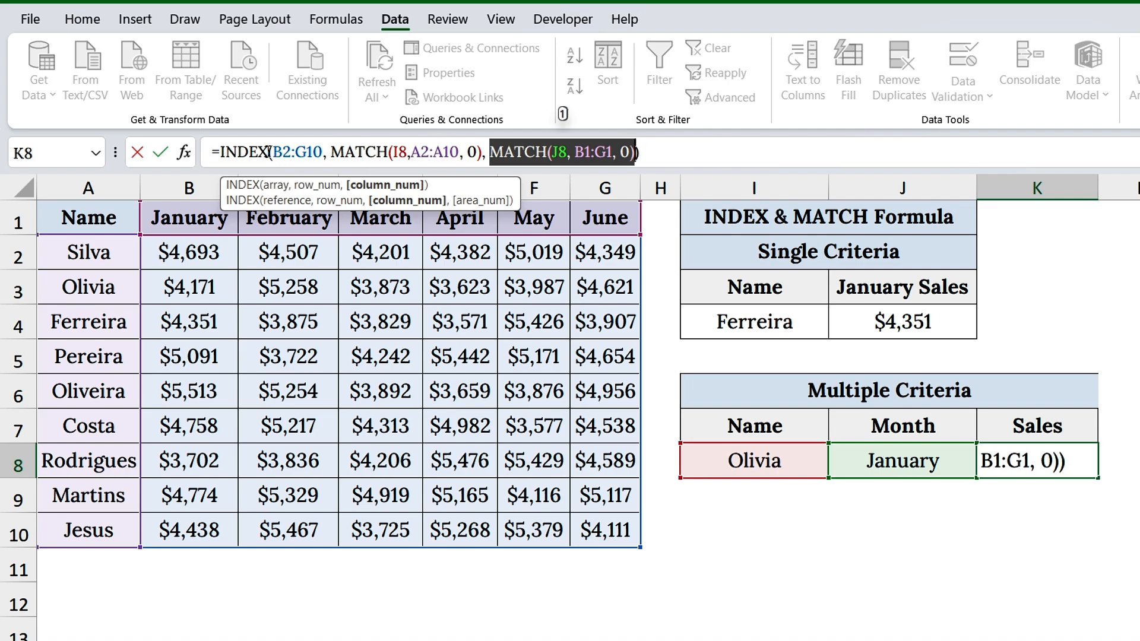
{"action": "left_click_drag", "start_coordinate": [268, 152], "coordinate": [227, 152]}
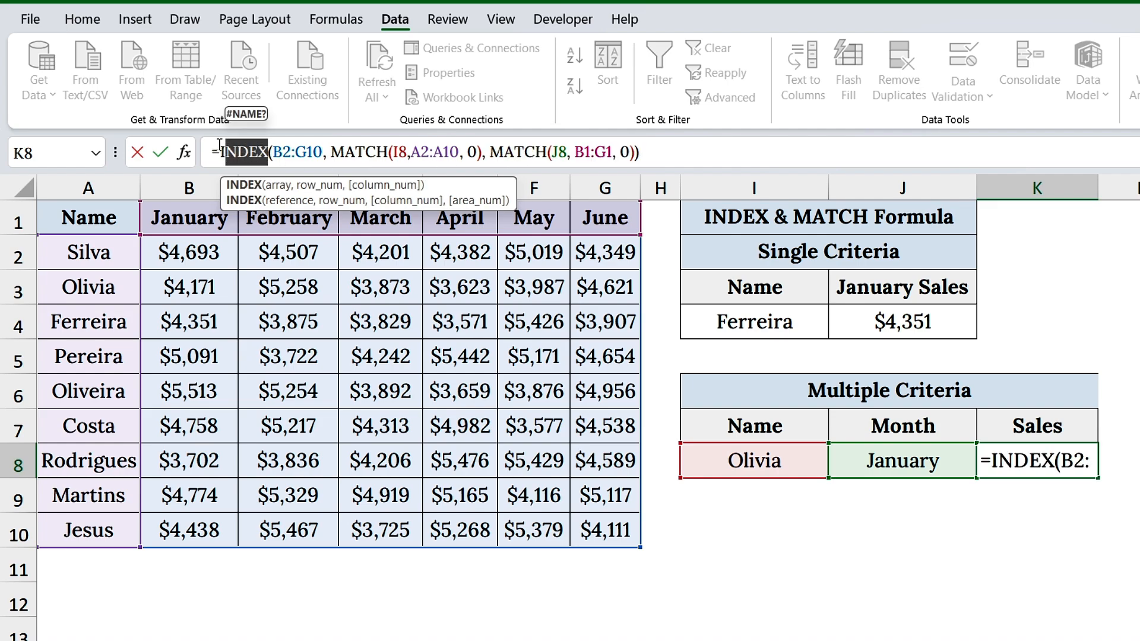
{"action": "left_click", "coordinate": [649, 153]}
{"action": "key", "text": "Return"}
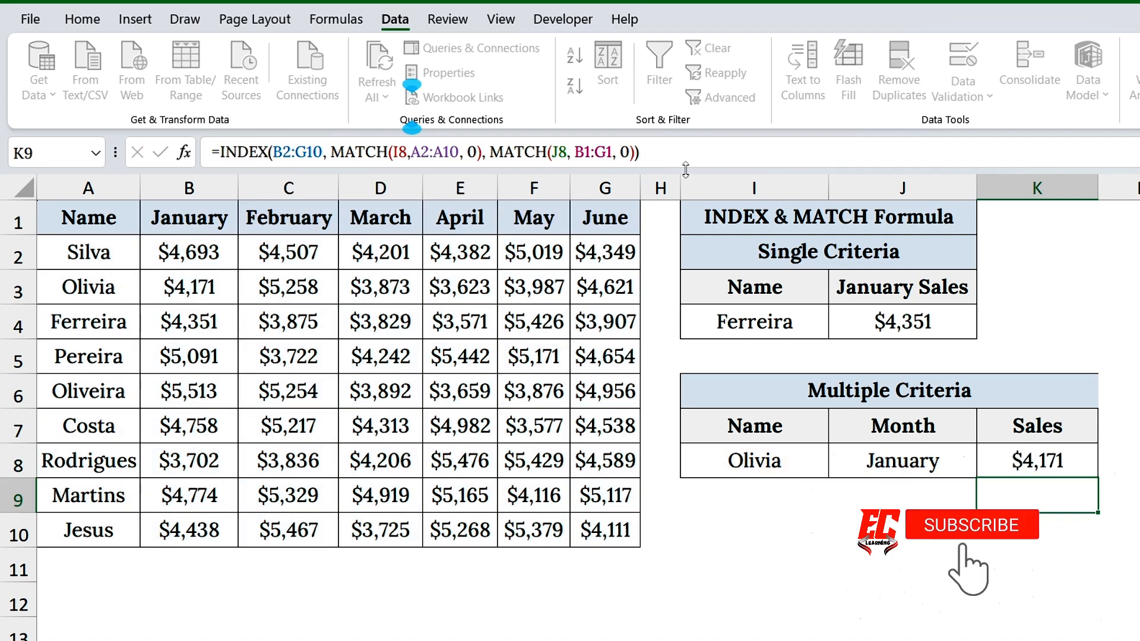
{"action": "left_click", "coordinate": [1024, 460]}
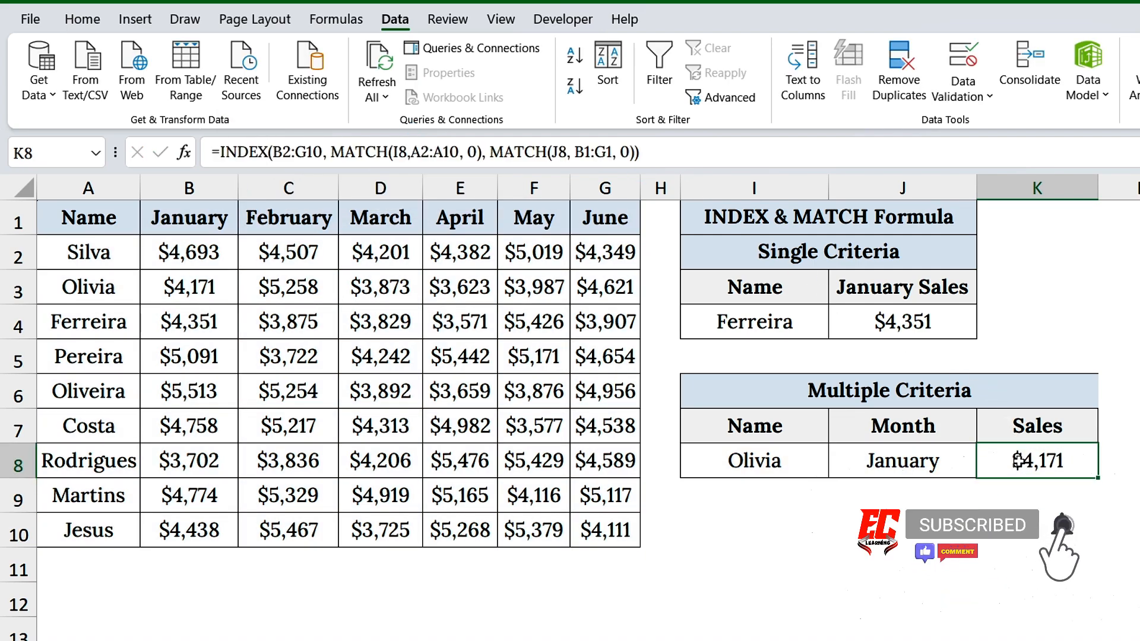
Test the K8 lookup by choosing the name from A5 in I8 and March in J8, and compare the result with D5
{"action": "left_click", "coordinate": [788, 462]}
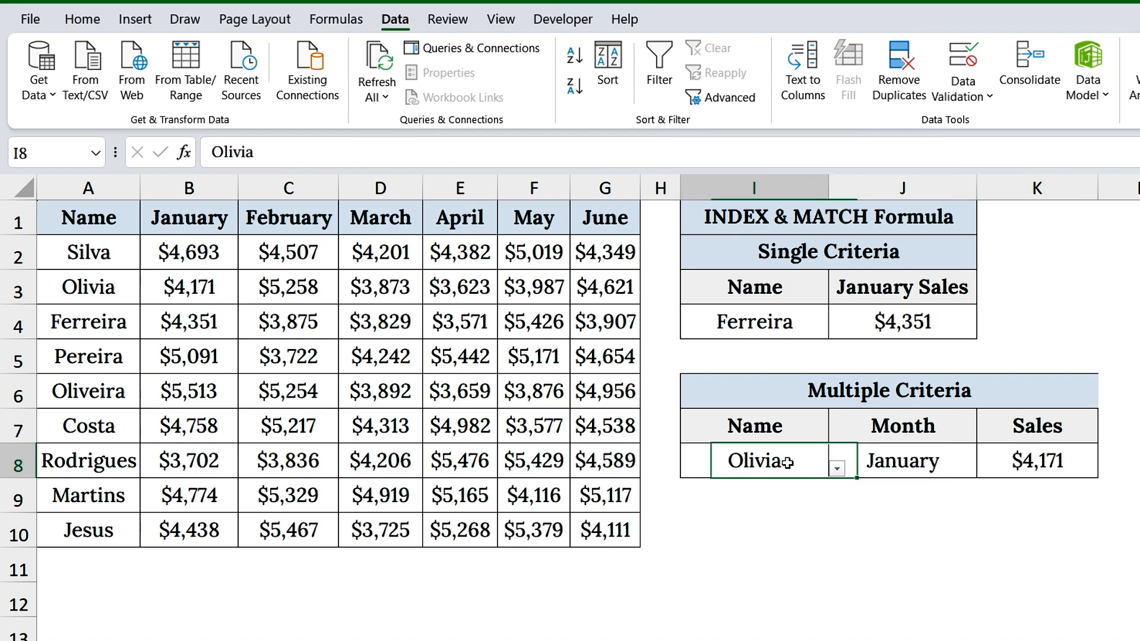
{"action": "left_click", "coordinate": [837, 469]}
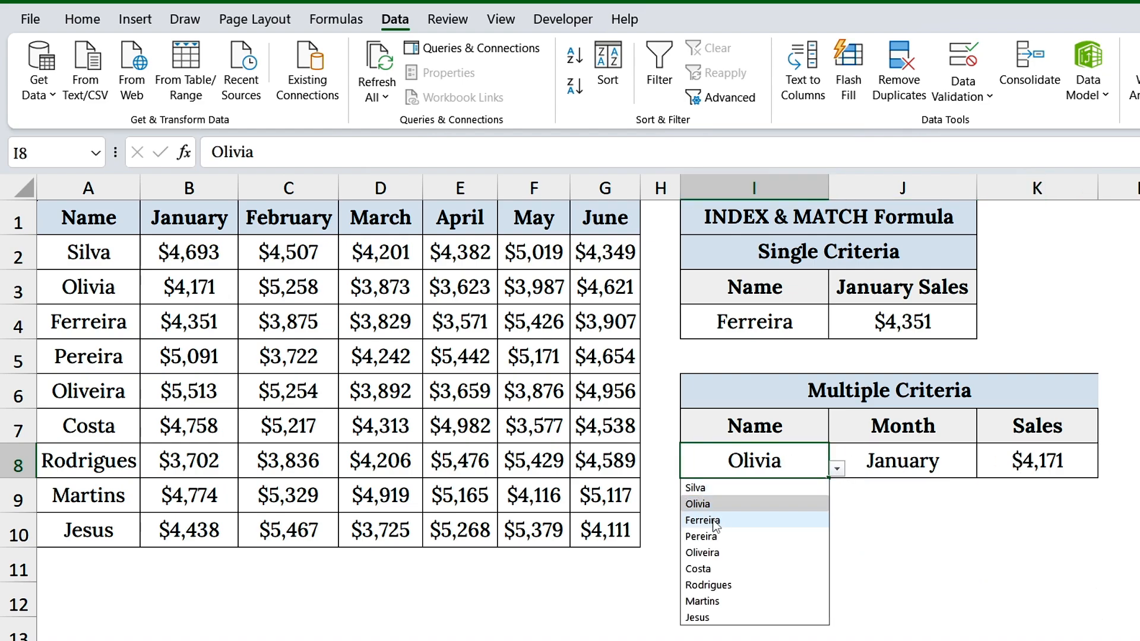
{"action": "left_click", "coordinate": [772, 537]}
{"action": "left_click", "coordinate": [955, 463]}
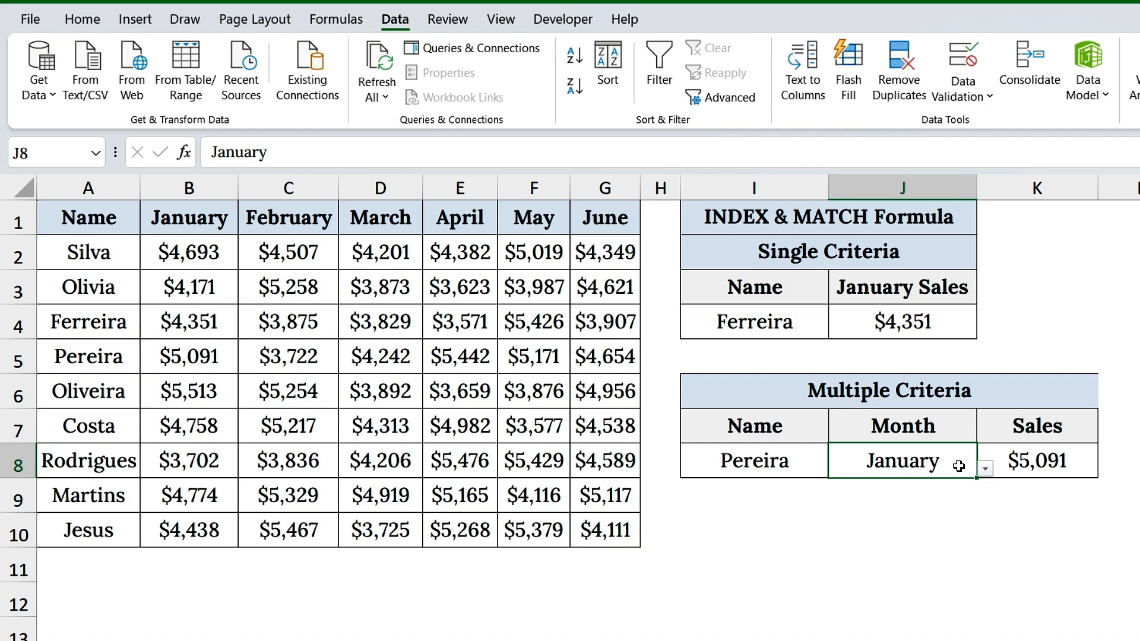
{"action": "left_click", "coordinate": [985, 469]}
{"action": "left_click", "coordinate": [857, 521]}
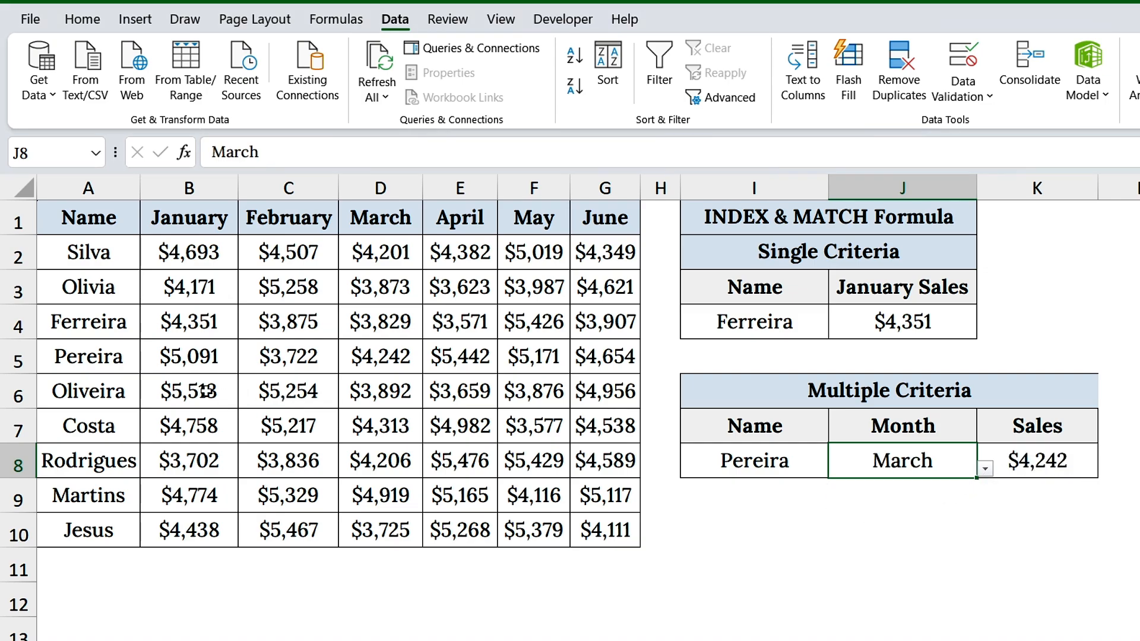
{"action": "left_click", "coordinate": [377, 361]}
{"action": "left_click", "coordinate": [1016, 467]}
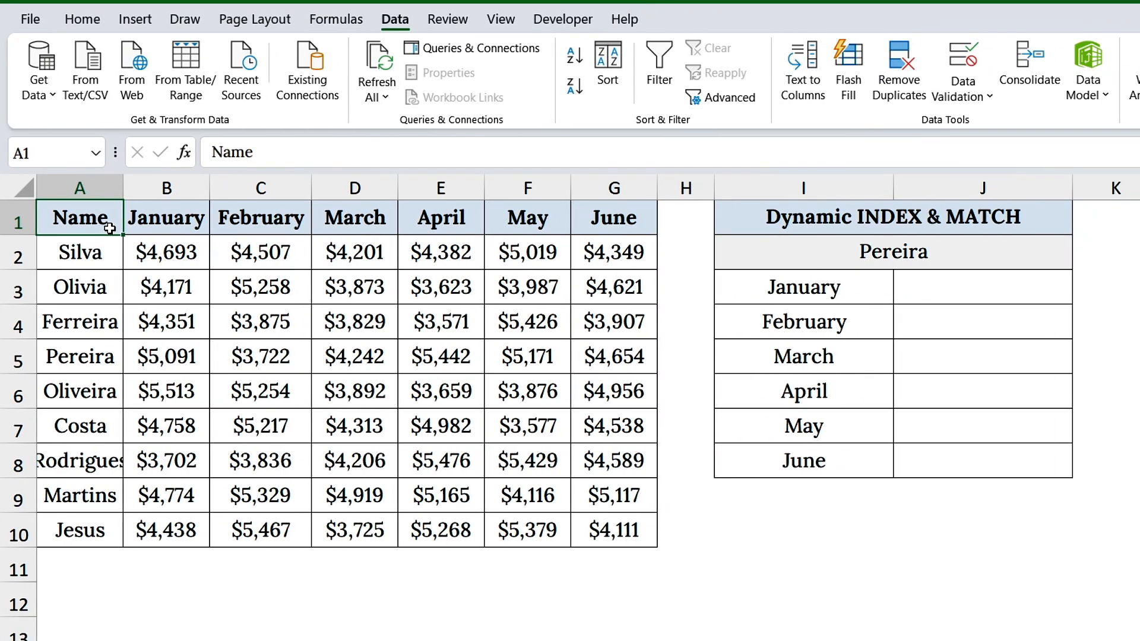
Begin an INDEX formula beside January in J3 of the Dynamic INDEX & MATCH table with the absolute array $B$2:$G$10
{"action": "left_click", "coordinate": [779, 226]}
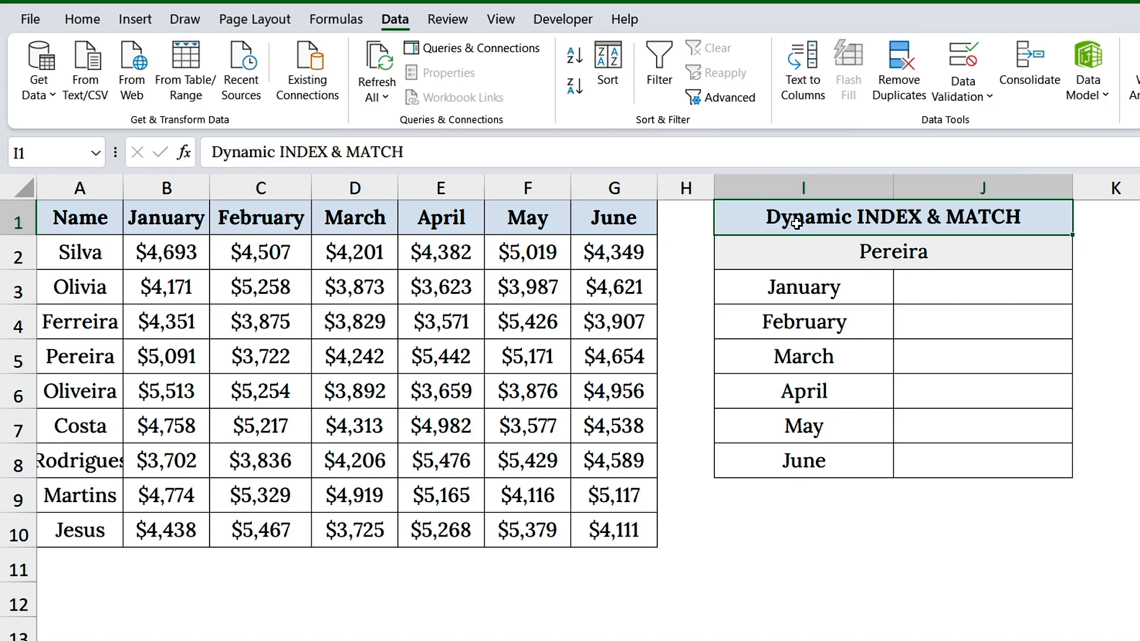
{"action": "left_click", "coordinate": [965, 283]}
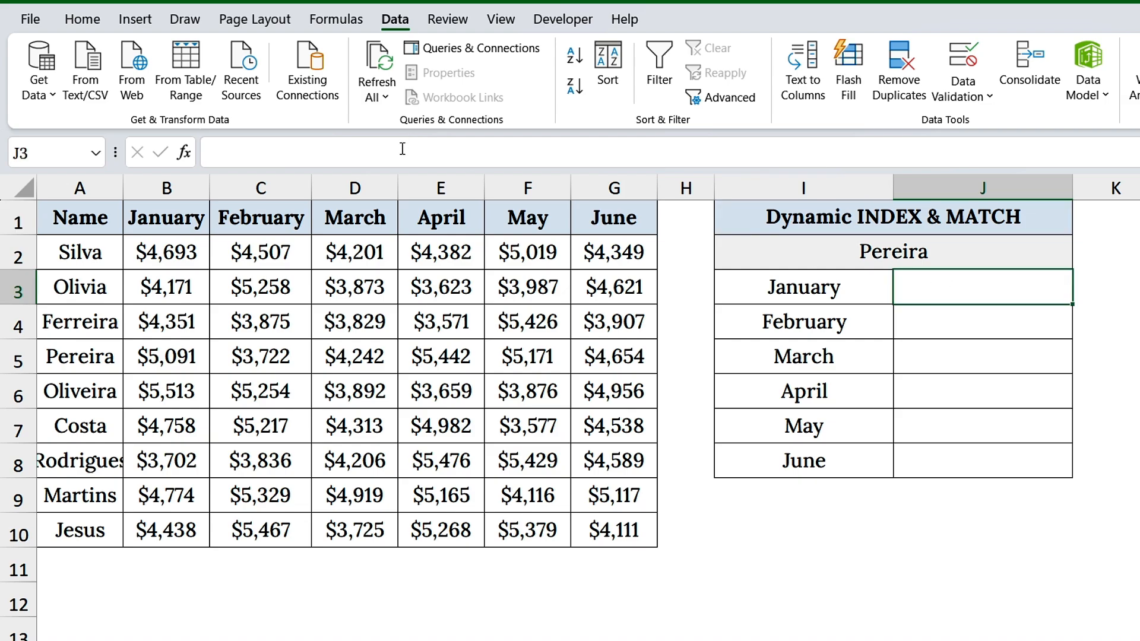
{"action": "type", "text": "=INDE"}
{"action": "key", "text": "Tab"}
{"action": "left_click_drag", "start_coordinate": [166, 252], "coordinate": [581, 518]}
{"action": "key", "text": "F4"}
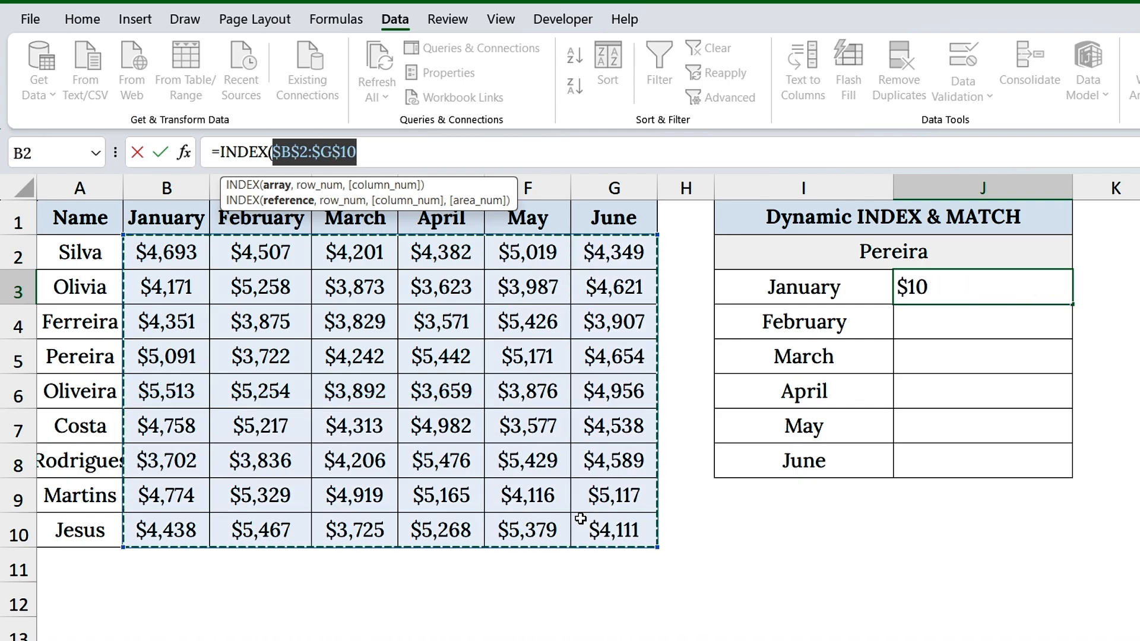
Nest a MATCH as the row number in J3, looking up $I$2 in $A$2:$A$10 with match type 0
{"action": "type", "text": ", MATCH"}
{"action": "key", "text": "Tab"}
{"action": "left_click", "coordinate": [894, 252]}
{"action": "key", "text": "F4"}
{"action": "type", "text": ","}
{"action": "left_click_drag", "start_coordinate": [80, 253], "coordinate": [84, 514]}
{"action": "key", "text": "F4"}
{"action": "type", "text": ", 0), MATC"}
Nest a MATCH as the column number in J3, looking up I3 in $B$1:$G$1 with match type 0, and close the formula
{"action": "key", "text": "Tab"}
{"action": "left_click", "coordinate": [804, 287]}
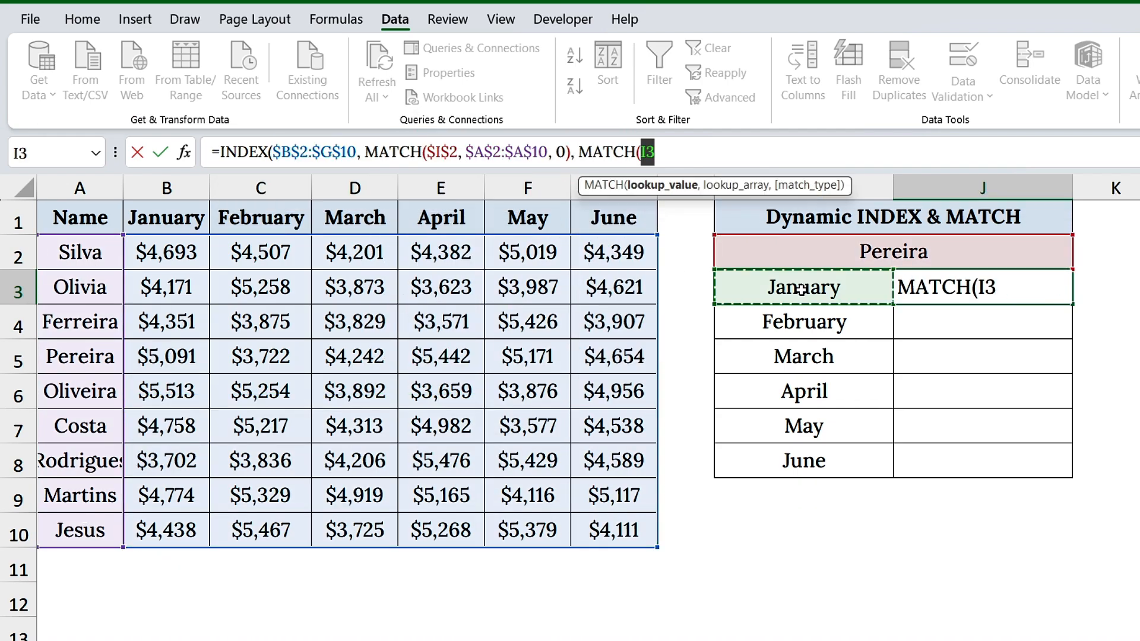
{"action": "type", "text": ","}
{"action": "left_click_drag", "start_coordinate": [167, 218], "coordinate": [592, 218]}
{"action": "key", "text": "F4"}
{"action": "type", "text": ", 0))"}
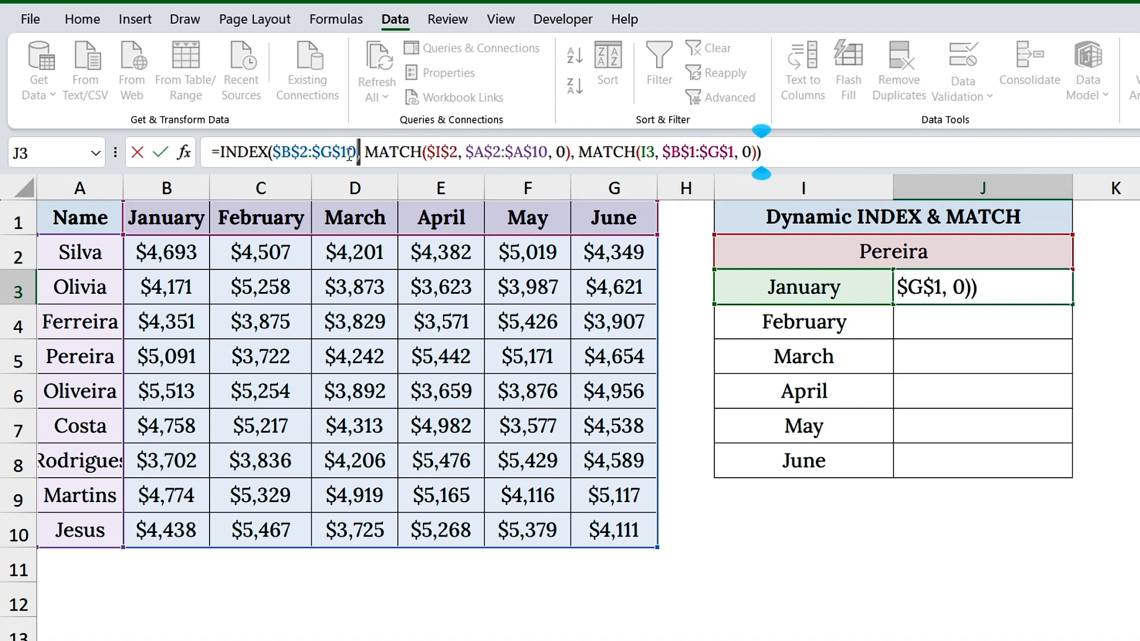
Review the absolute array and both nested MATCH functions in the J3 formula, and enter the formula
{"action": "left_click_drag", "start_coordinate": [359, 153], "coordinate": [273, 152]}
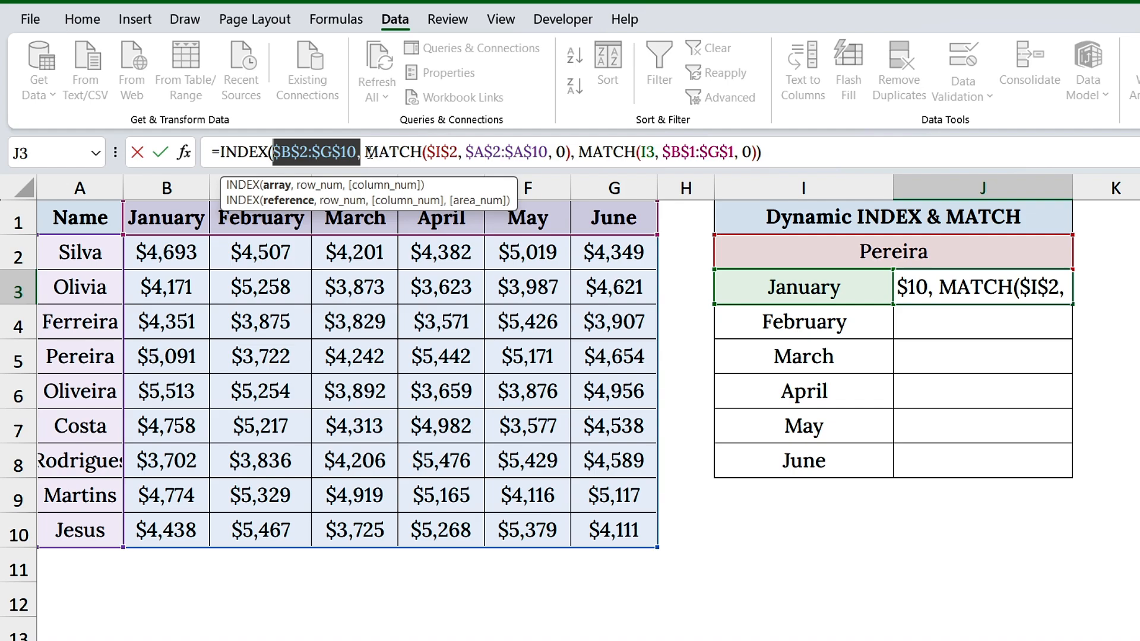
{"action": "left_click_drag", "start_coordinate": [366, 152], "coordinate": [565, 153]}
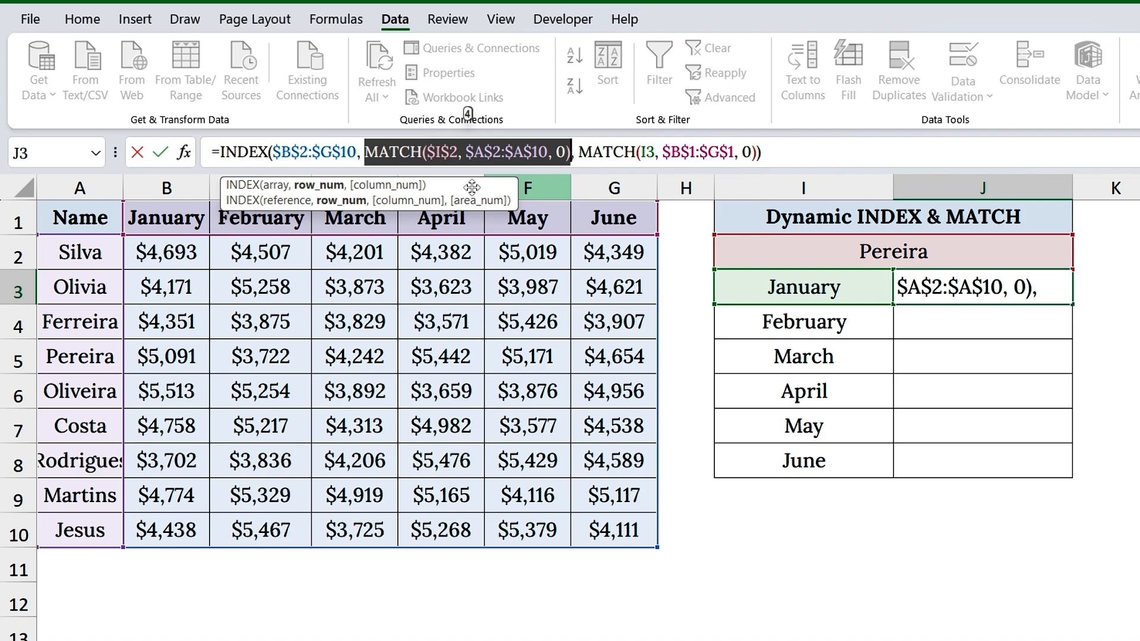
{"action": "left_click", "coordinate": [582, 152]}
{"action": "left_click_drag", "start_coordinate": [580, 152], "coordinate": [753, 152]}
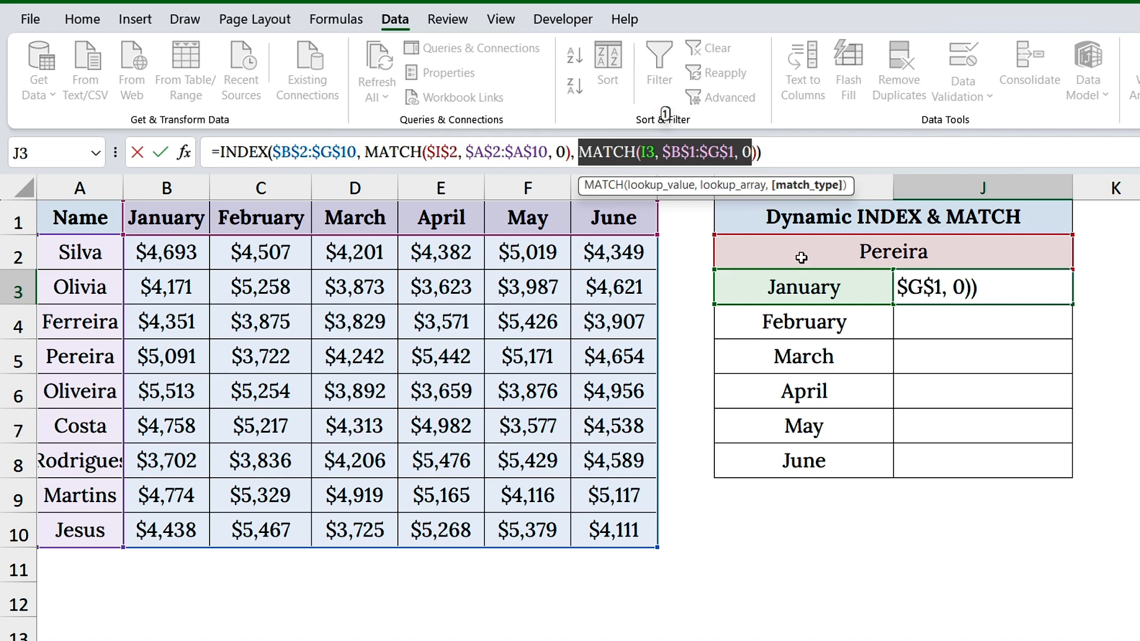
{"action": "left_click", "coordinate": [800, 161]}
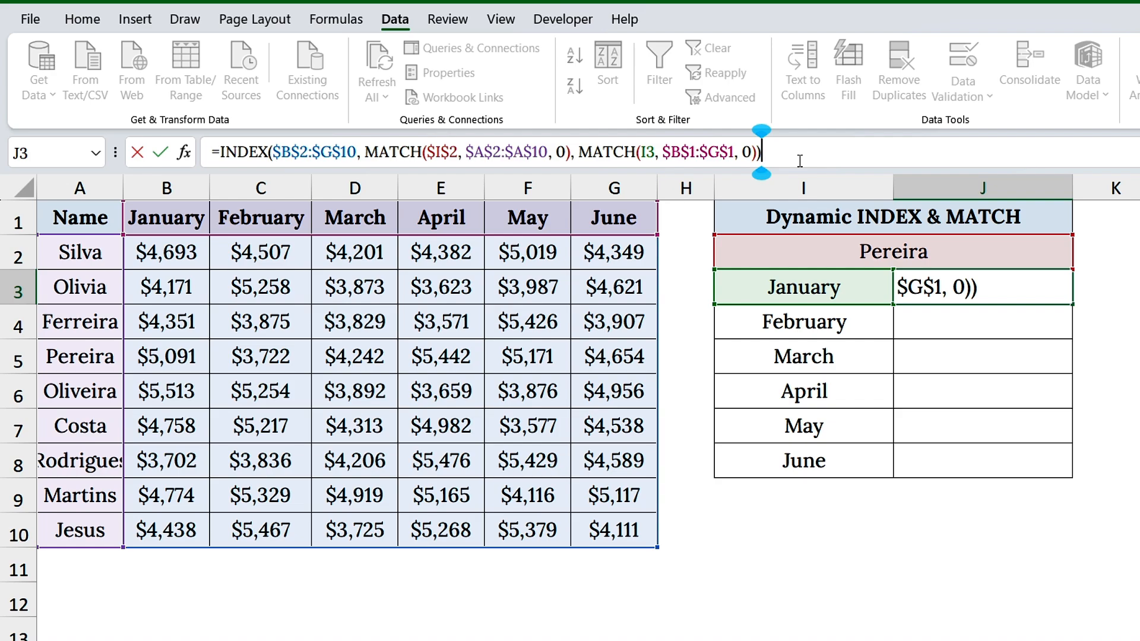
{"action": "key", "text": "Return"}
Fill the J3 formula down through J8 for the months February to June
{"action": "left_click", "coordinate": [1025, 296]}
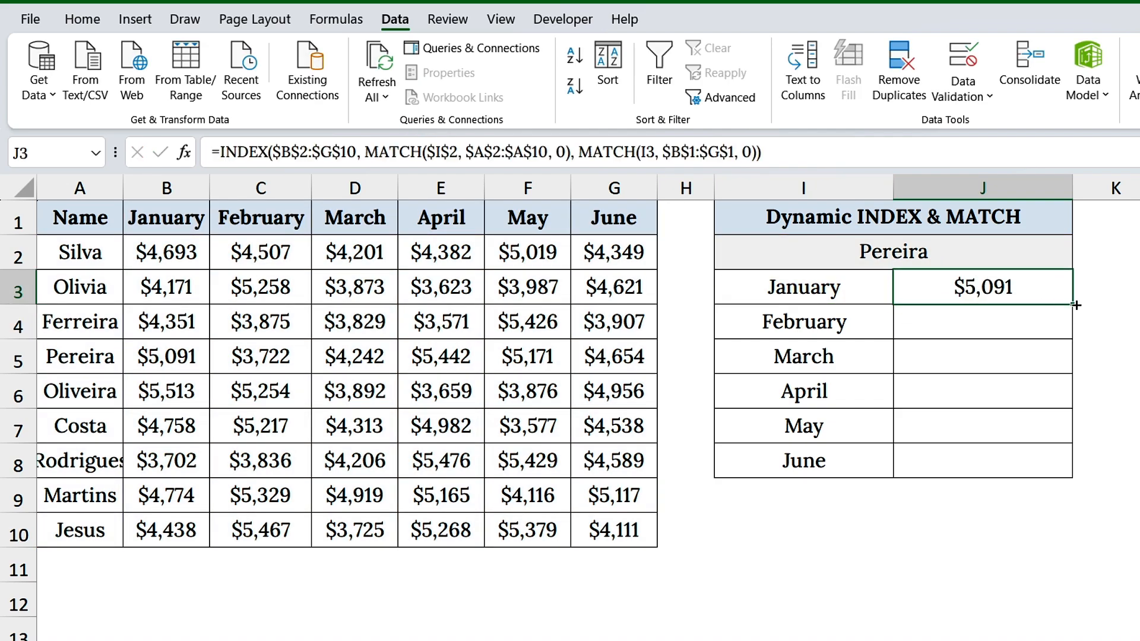
{"action": "left_click_drag", "start_coordinate": [1073, 304], "coordinate": [1074, 475]}
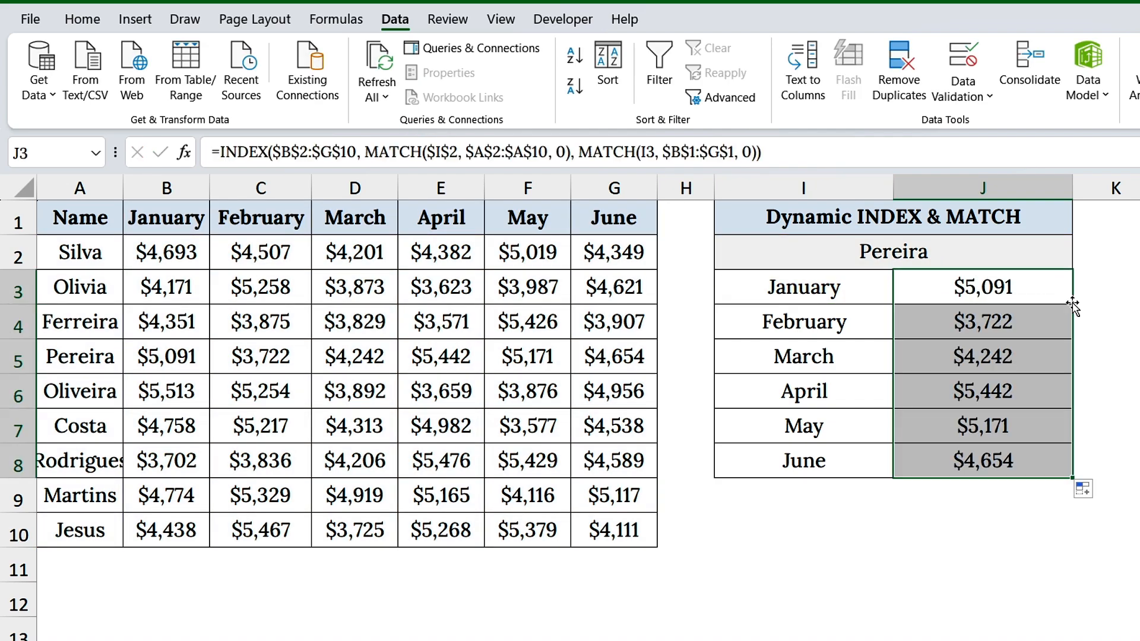
{"action": "left_click", "coordinate": [987, 280]}
Test the dynamic lookup by choosing the names from A6, A2 and A9 in turn in I2's dropdown
{"action": "left_click", "coordinate": [1043, 257]}
{"action": "left_click", "coordinate": [1082, 260]}
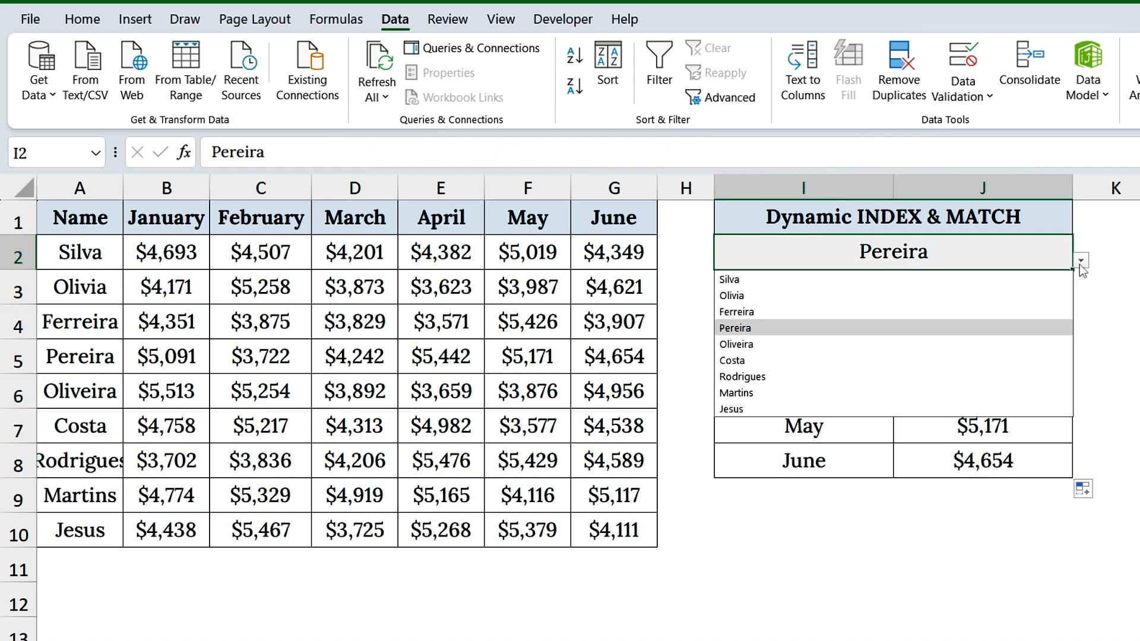
{"action": "left_click", "coordinate": [754, 345]}
{"action": "left_click", "coordinate": [1082, 260]}
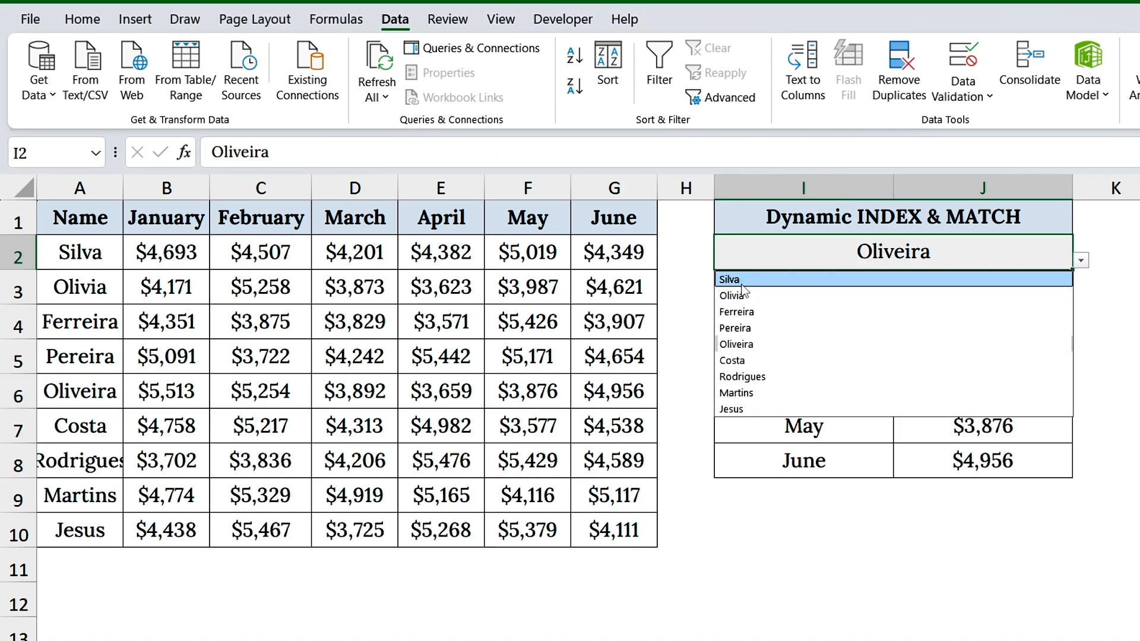
{"action": "left_click", "coordinate": [917, 278]}
{"action": "left_click", "coordinate": [1081, 261]}
{"action": "left_click", "coordinate": [831, 392]}
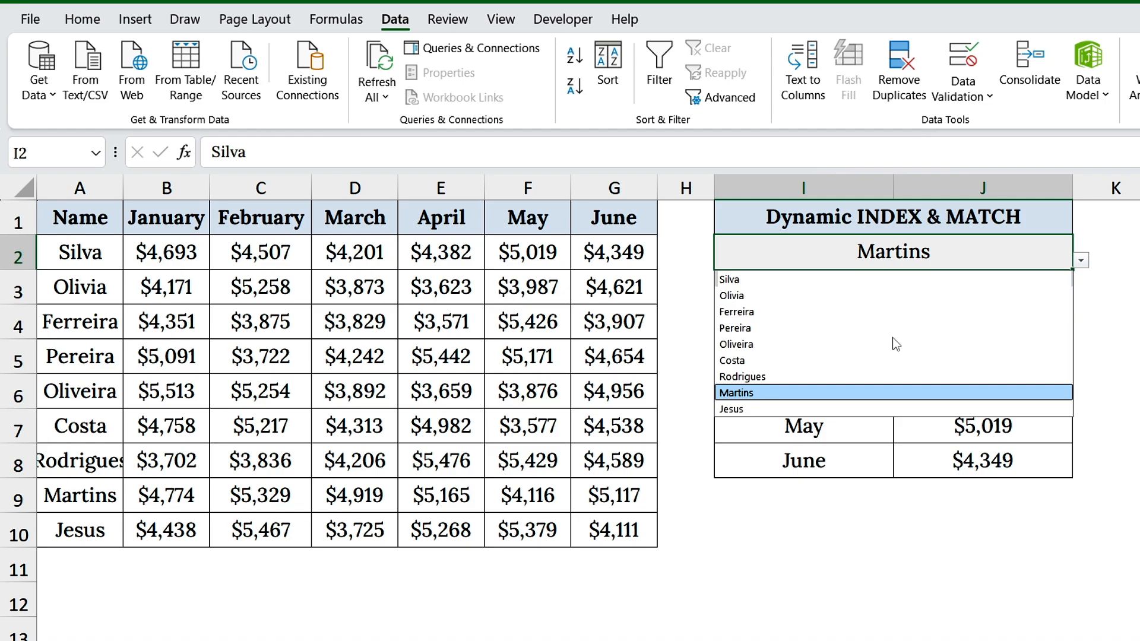